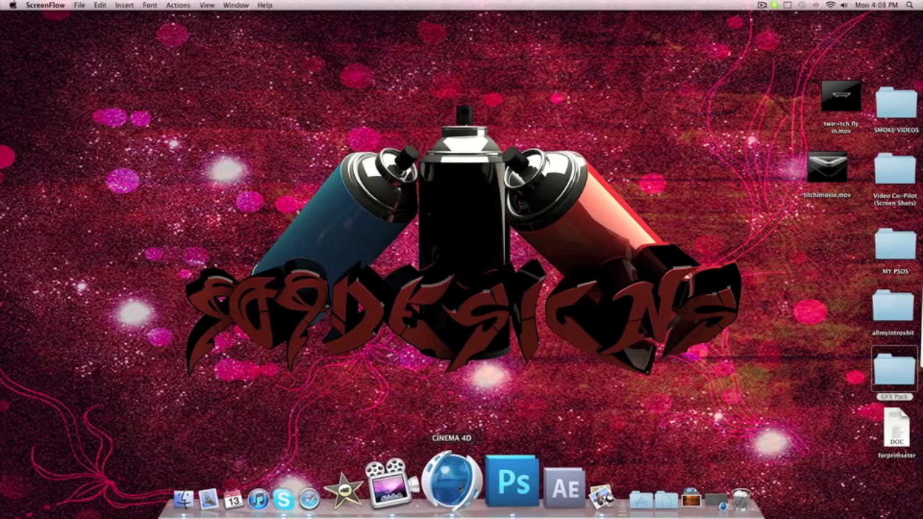
Switch to CINEMA 4D and create a new empty project
{"action": "left_click", "coordinate": [452, 482]}
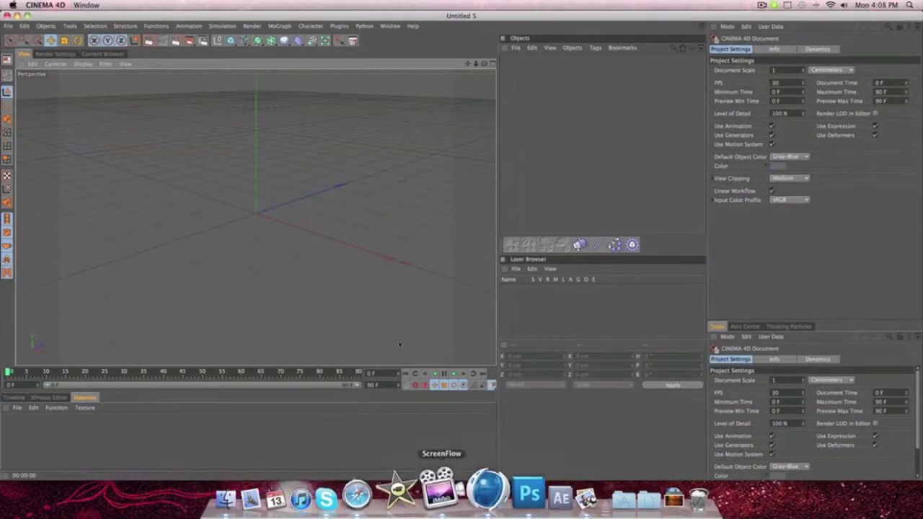
{"action": "left_click", "coordinate": [8, 26]}
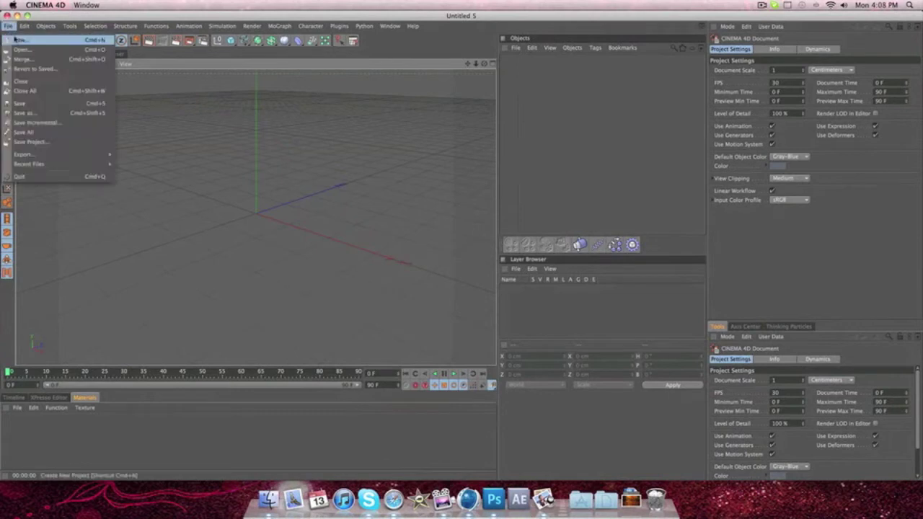
{"action": "left_click", "coordinate": [15, 39]}
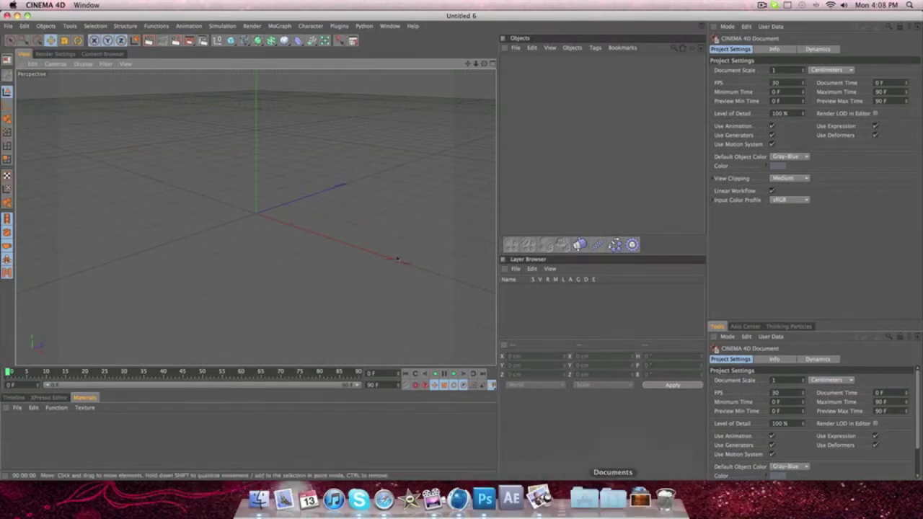
{"action": "left_click", "coordinate": [284, 41]}
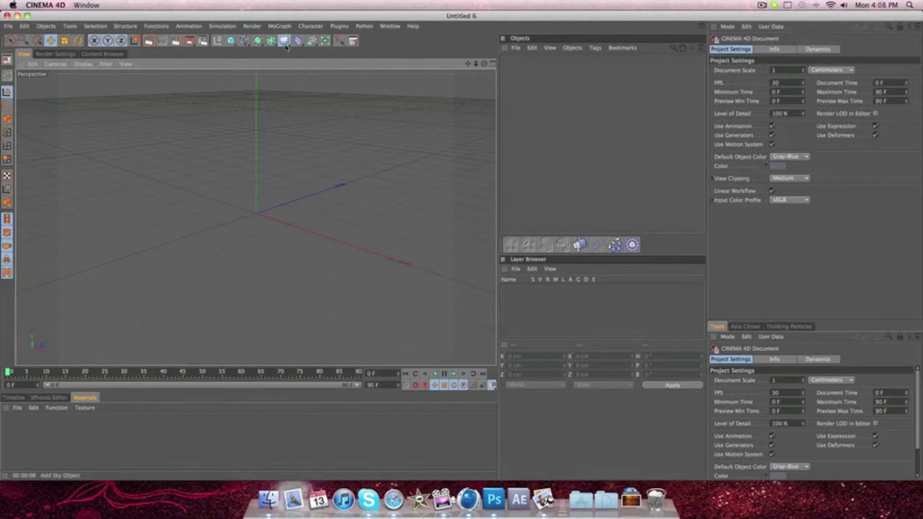
{"action": "left_click", "coordinate": [311, 49]}
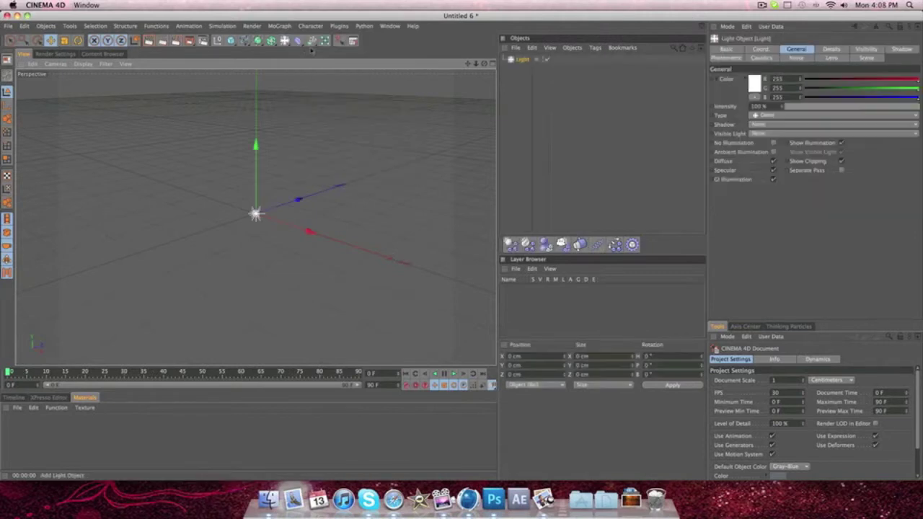
{"action": "key", "text": "super+z"}
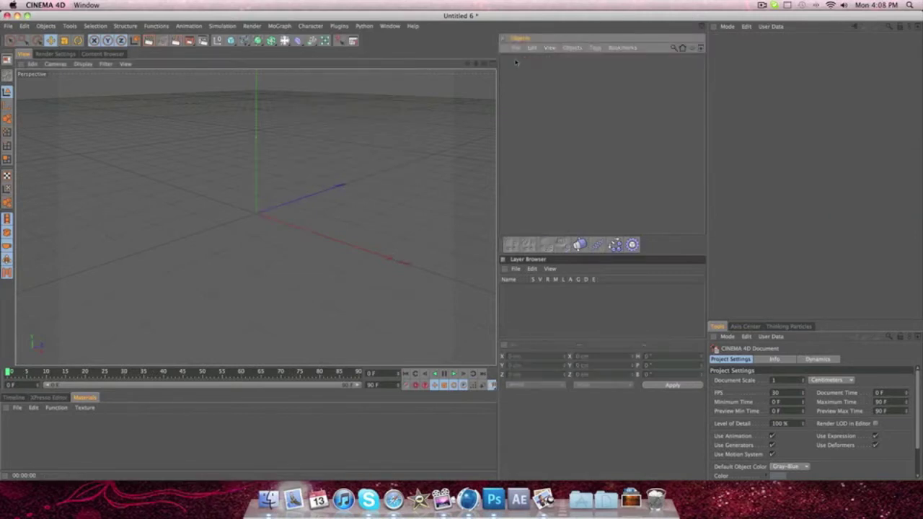
Add a Sky object and a Background object to the scene
{"action": "left_click", "coordinate": [285, 41]}
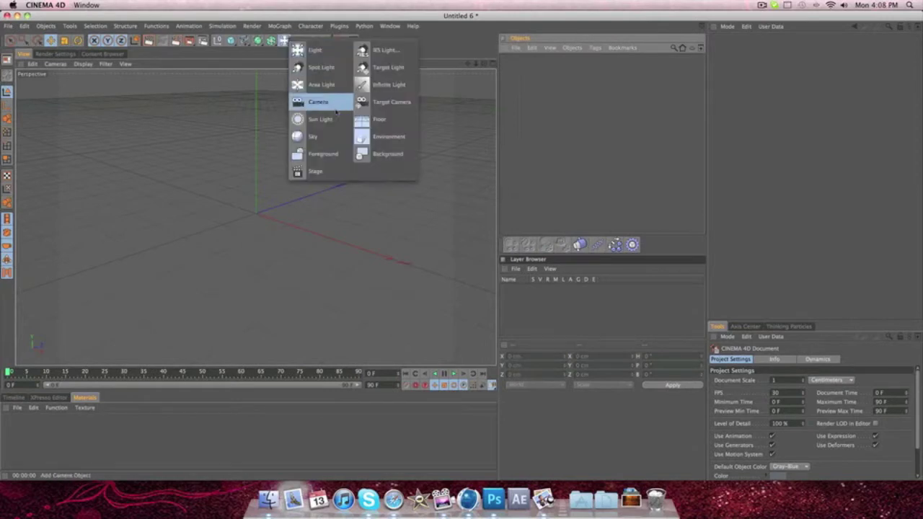
{"action": "left_click", "coordinate": [330, 136]}
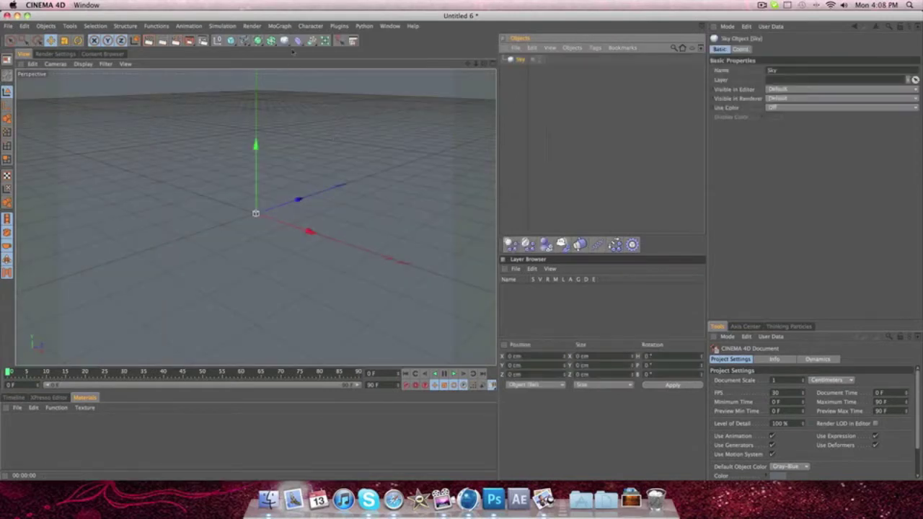
{"action": "left_click", "coordinate": [285, 41]}
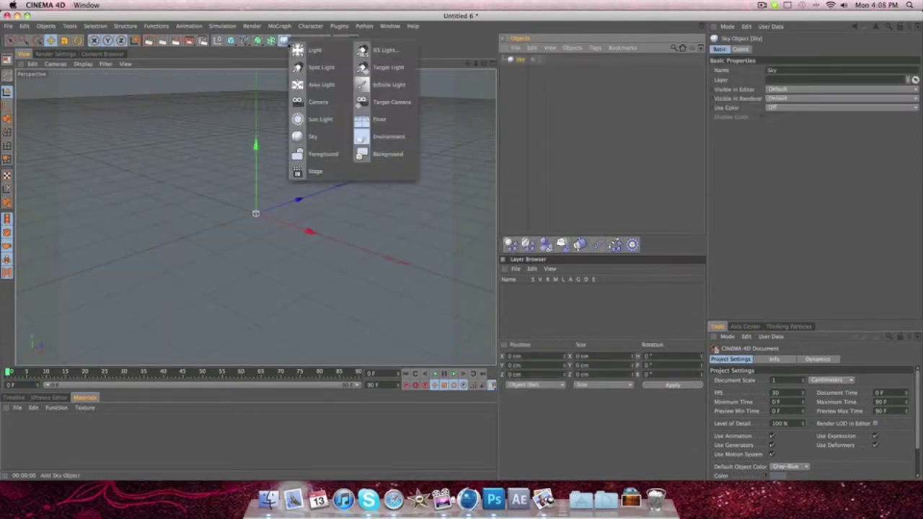
{"action": "left_click", "coordinate": [378, 158]}
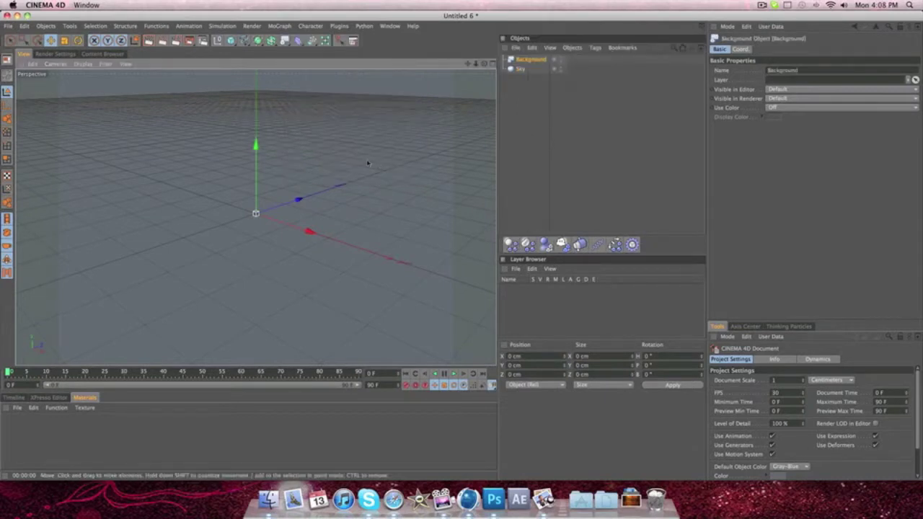
Give the Sky object a Compositing tag and disable Seen by Camera in it
{"action": "left_click", "coordinate": [520, 68]}
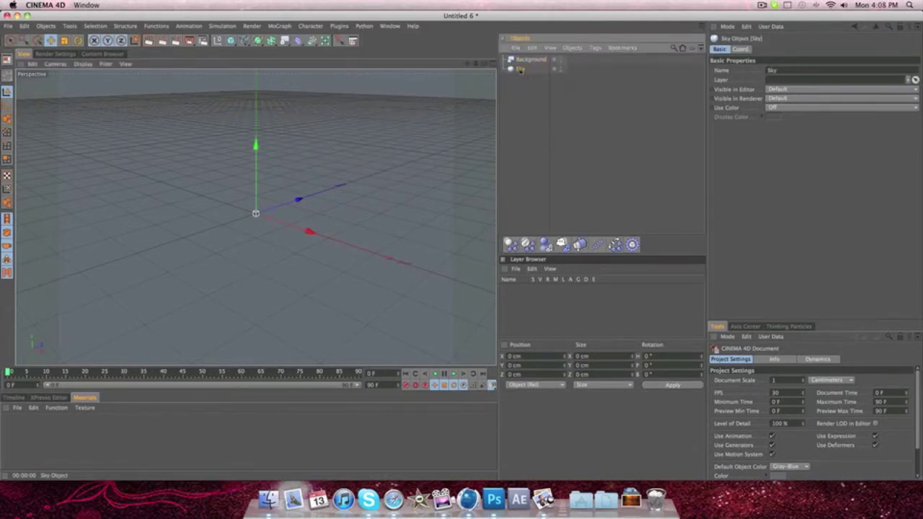
{"action": "right_click", "coordinate": [521, 70]}
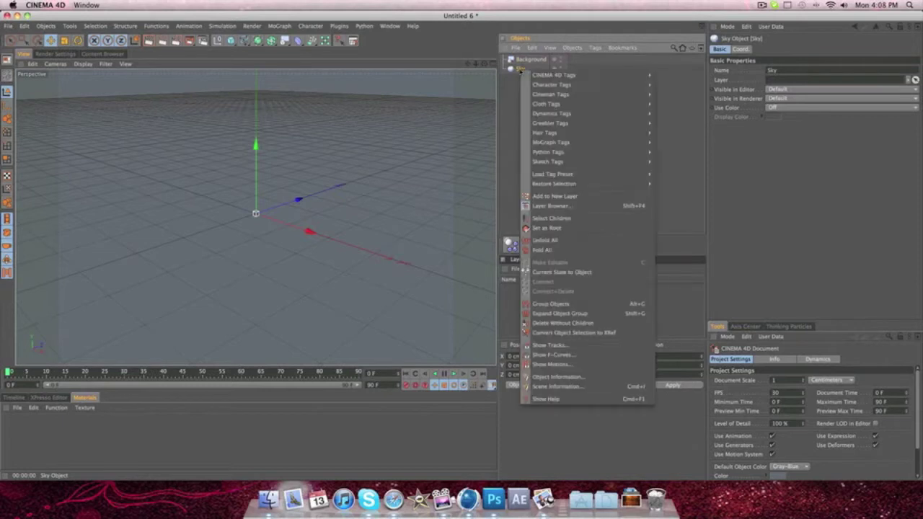
{"action": "mouse_move", "coordinate": [578, 76]}
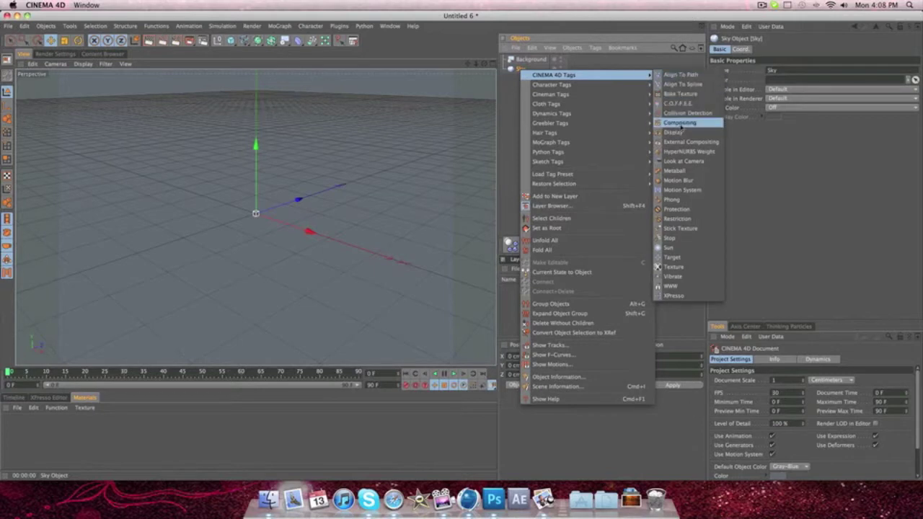
{"action": "left_click", "coordinate": [681, 124]}
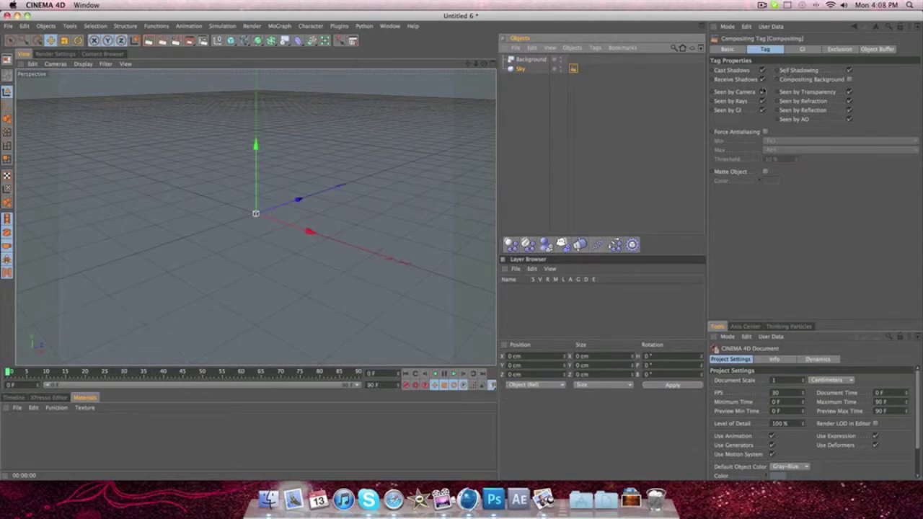
{"action": "left_click", "coordinate": [762, 92]}
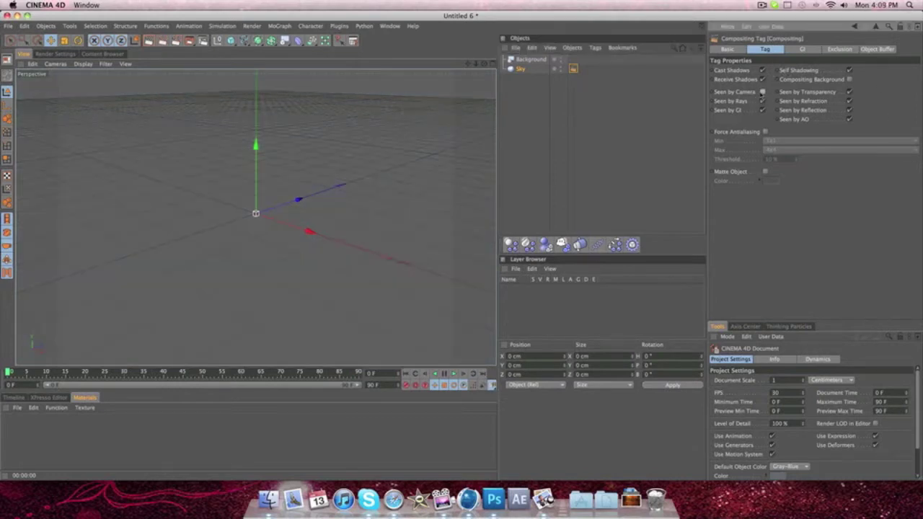
{"action": "left_click", "coordinate": [561, 102]}
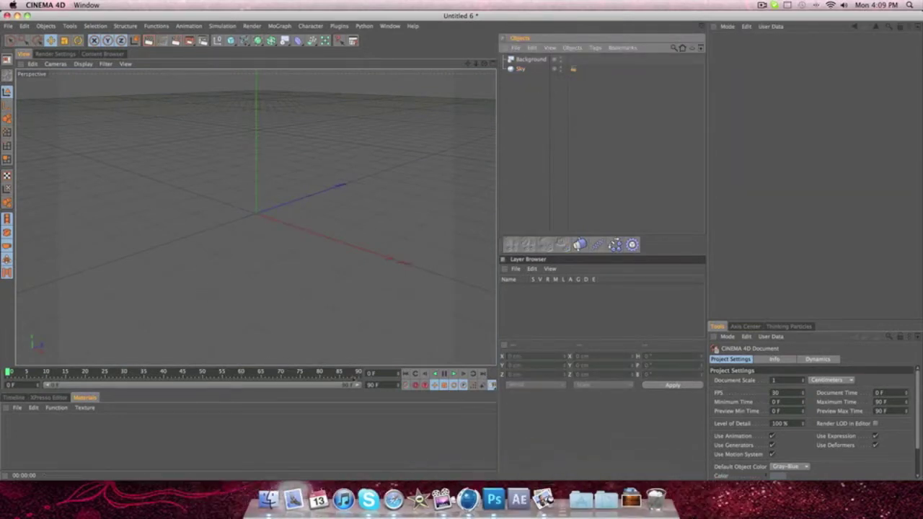
Import the autumn road wallpaper from Downloads as a new material, accepting a copy at the document location
{"action": "left_click", "coordinate": [625, 493]}
{"action": "left_click_drag", "start_coordinate": [655, 441], "coordinate": [396, 440]}
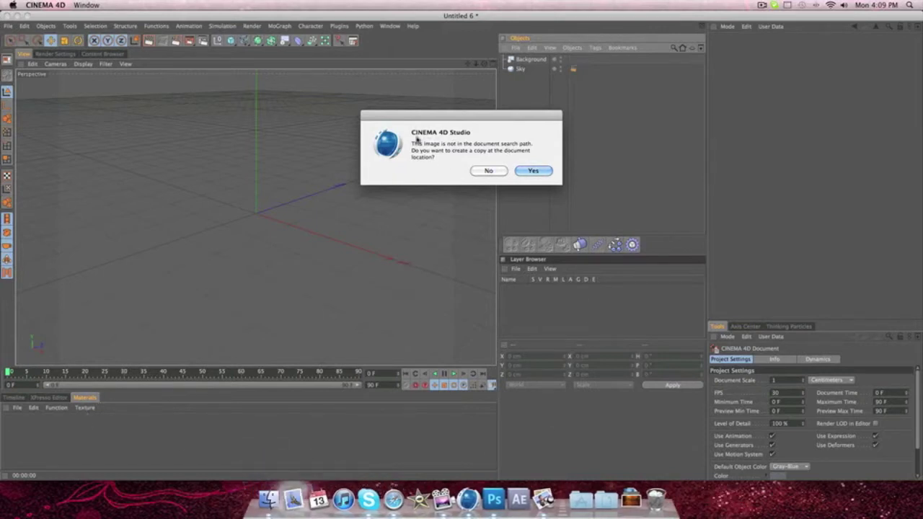
{"action": "left_click", "coordinate": [534, 171]}
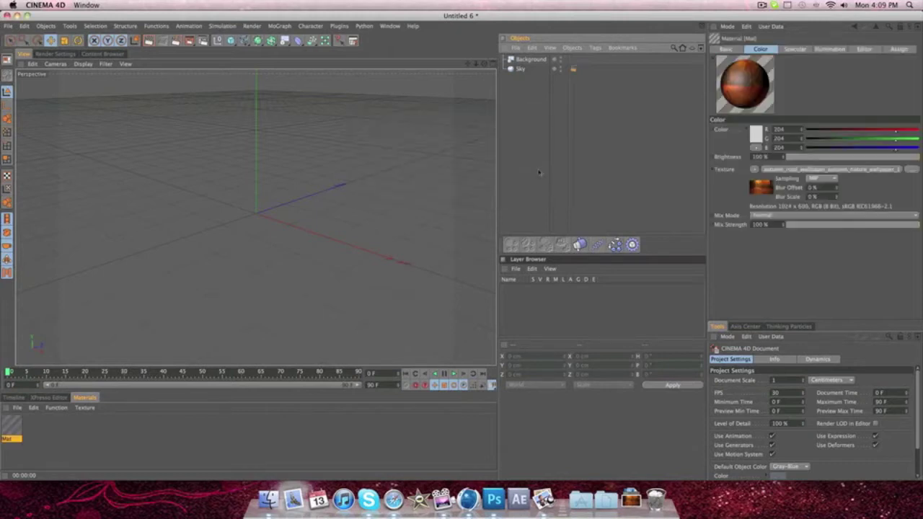
Turn off the Specular channel of the autumn road material and close its editor
{"action": "double_click", "coordinate": [10, 426]}
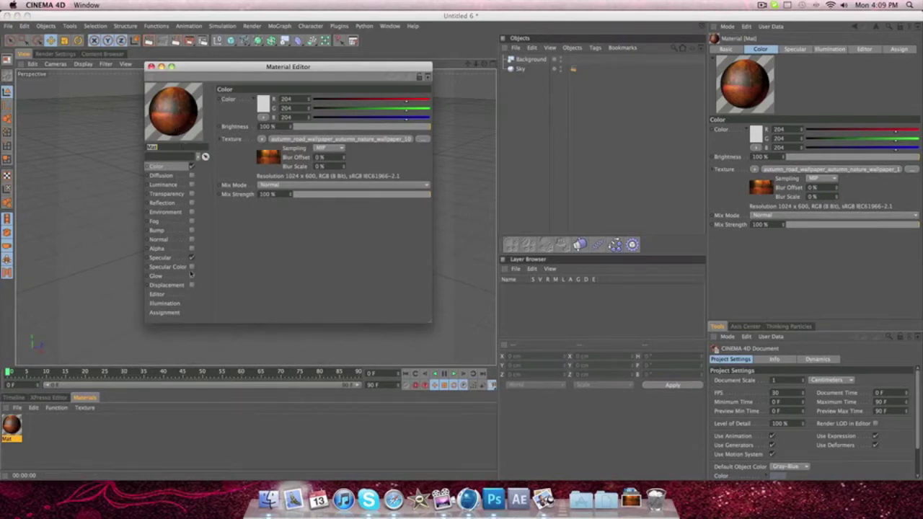
{"action": "left_click", "coordinate": [160, 257]}
{"action": "left_click", "coordinate": [191, 258]}
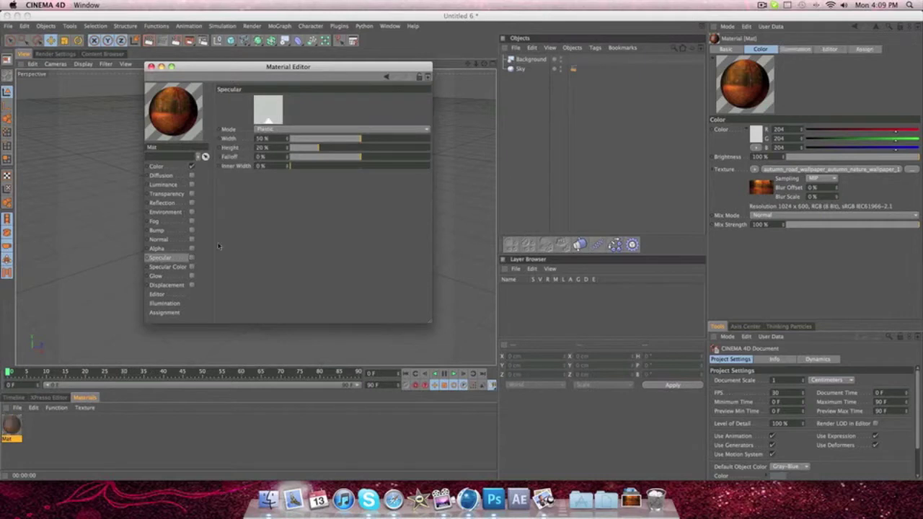
{"action": "left_click", "coordinate": [152, 67]}
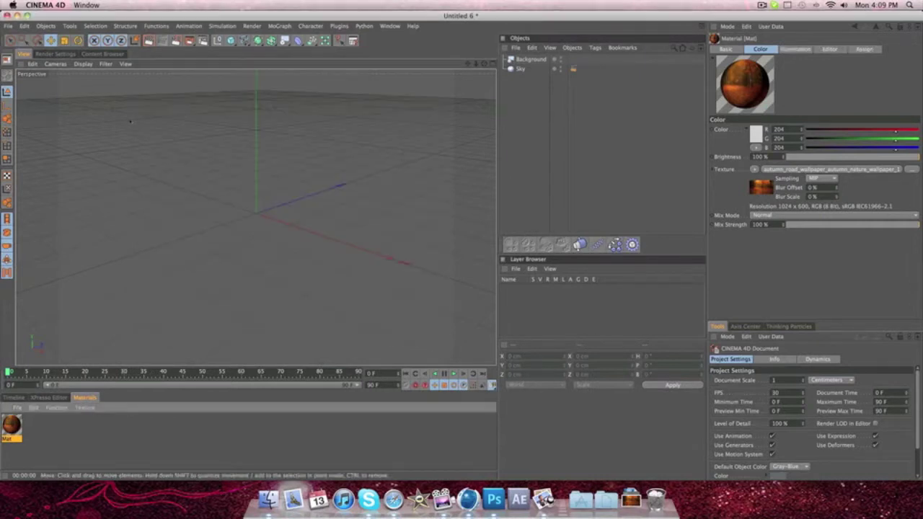
Apply the autumn road material to the Background object and render the perspective view as a preview
{"action": "left_click_drag", "start_coordinate": [118, 372], "coordinate": [517, 65]}
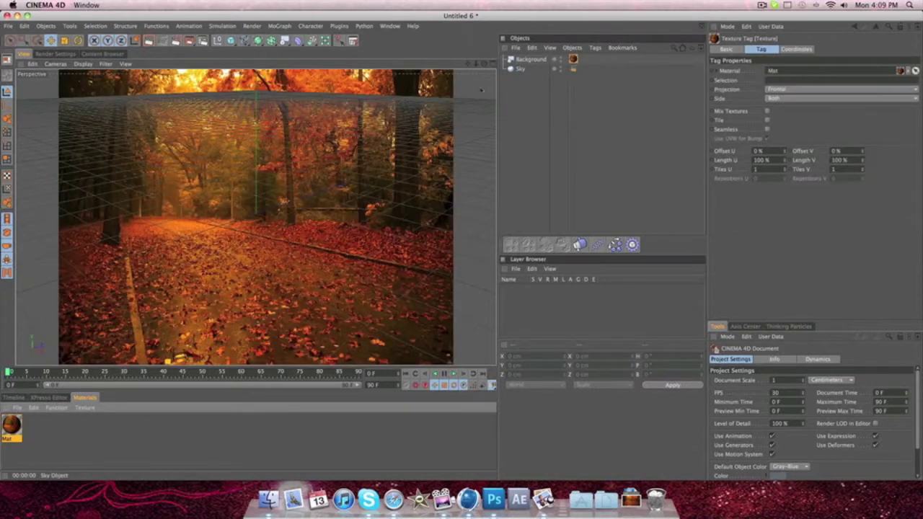
{"action": "left_click", "coordinate": [149, 41]}
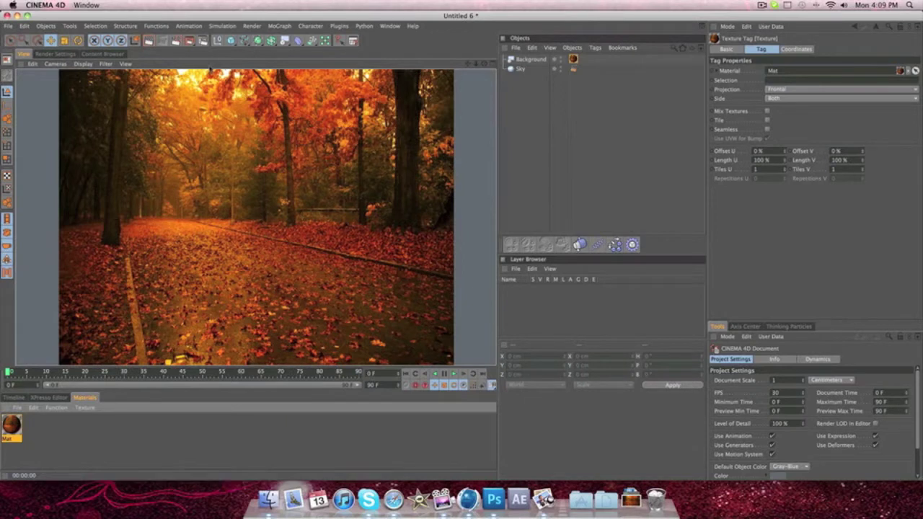
Set the render output resolution to 1920 x 1080 pixels
{"action": "left_click", "coordinate": [203, 41]}
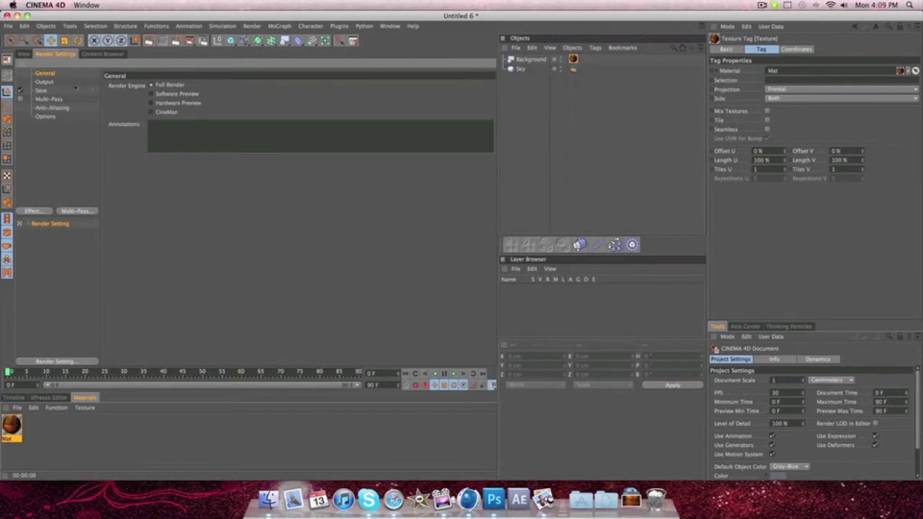
{"action": "left_click", "coordinate": [45, 81]}
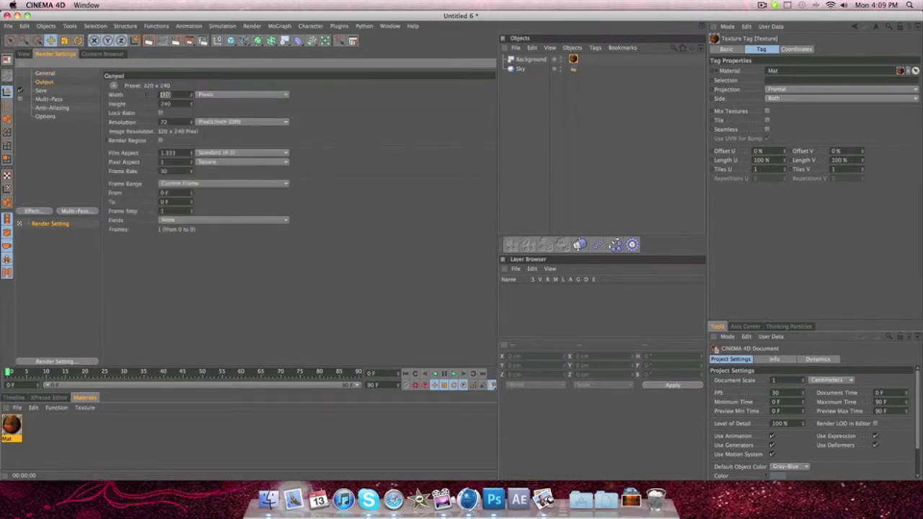
{"action": "key", "text": "BackSpace"}
{"action": "type", "text": "1920"}
{"action": "key", "text": "Tab"}
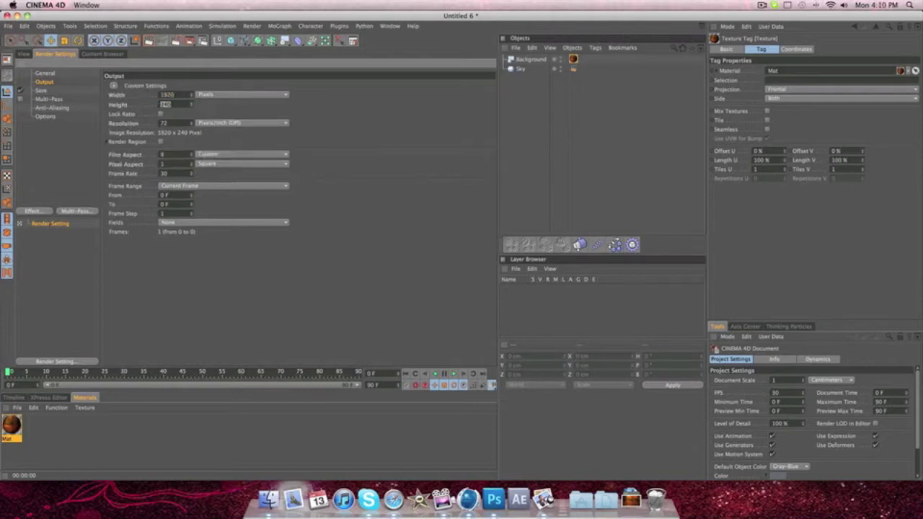
{"action": "type", "text": "1080"}
{"action": "key", "text": "Return"}
Add the Ambient Occlusion effect to the render settings and return to the perspective view
{"action": "left_click", "coordinate": [34, 211]}
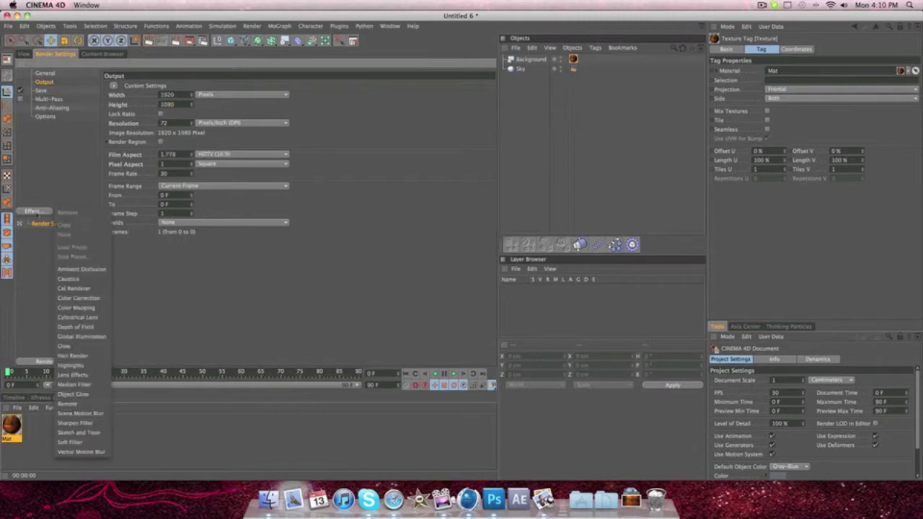
{"action": "left_click", "coordinate": [79, 269]}
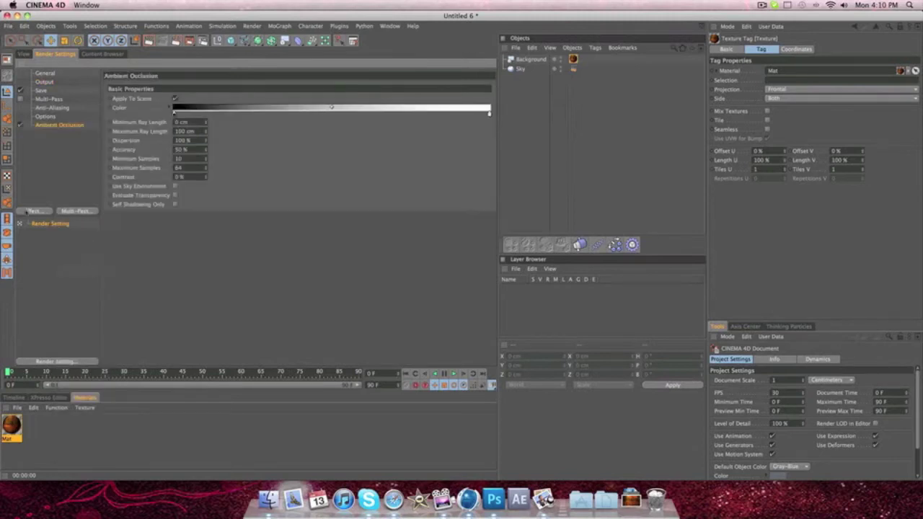
{"action": "left_click", "coordinate": [24, 55]}
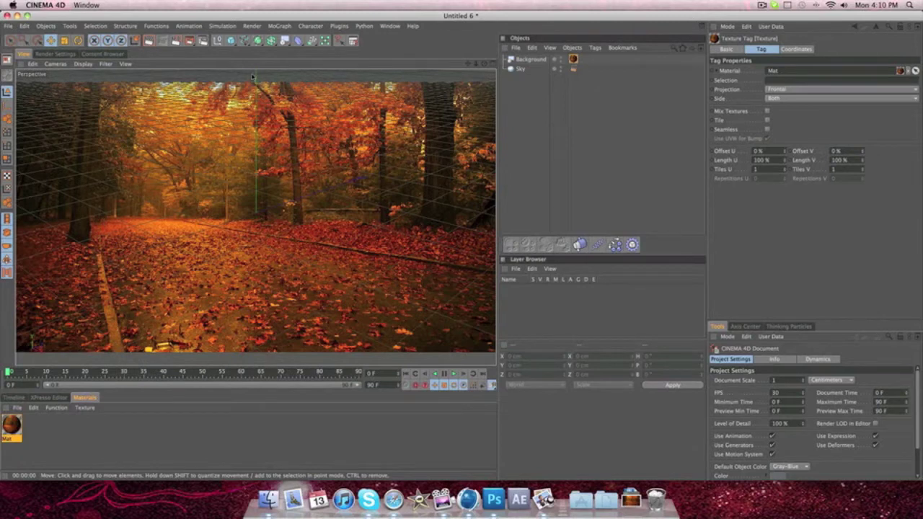
Test-render the view with a temporary default cube in front of the background, and delete the cube
{"action": "left_click", "coordinate": [231, 41]}
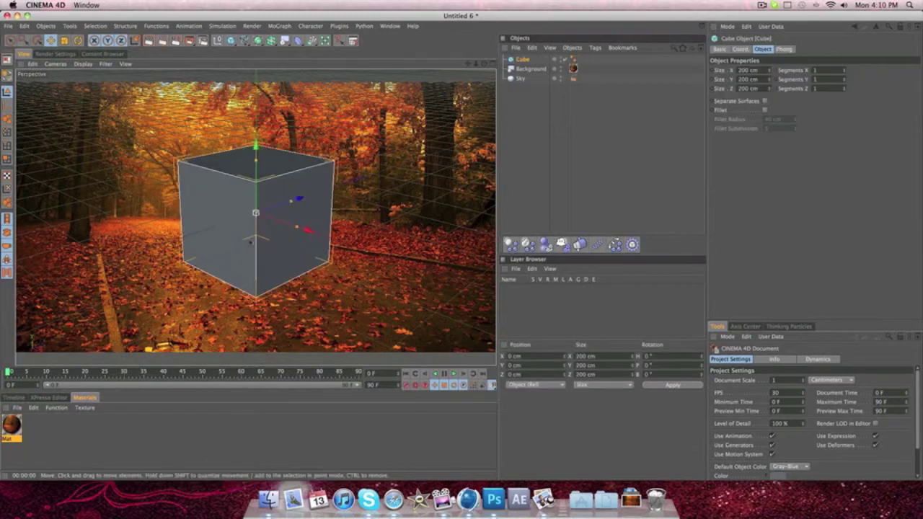
{"action": "key", "text": "super+r"}
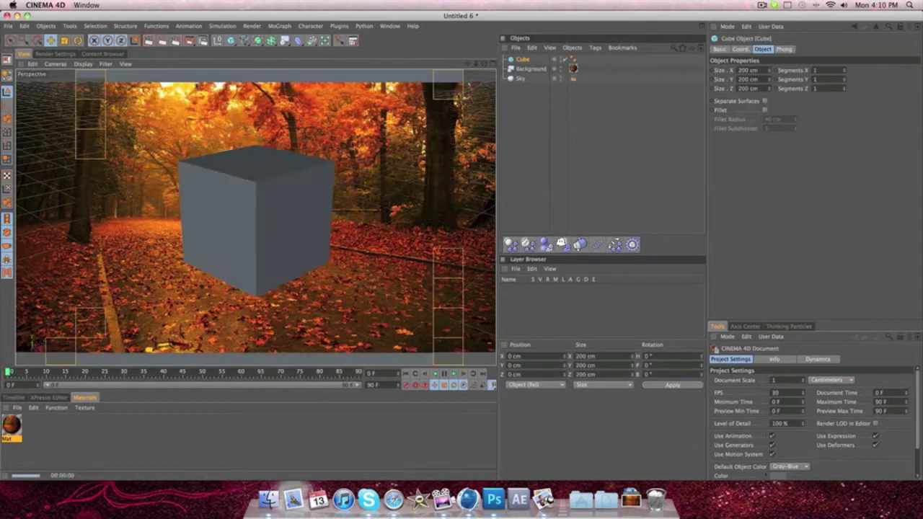
{"action": "left_click", "coordinate": [260, 217]}
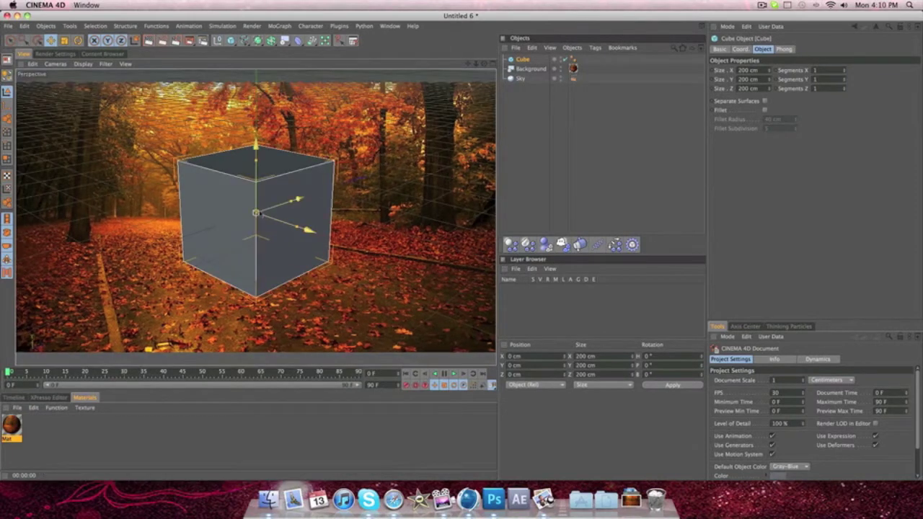
{"action": "key", "text": "Delete"}
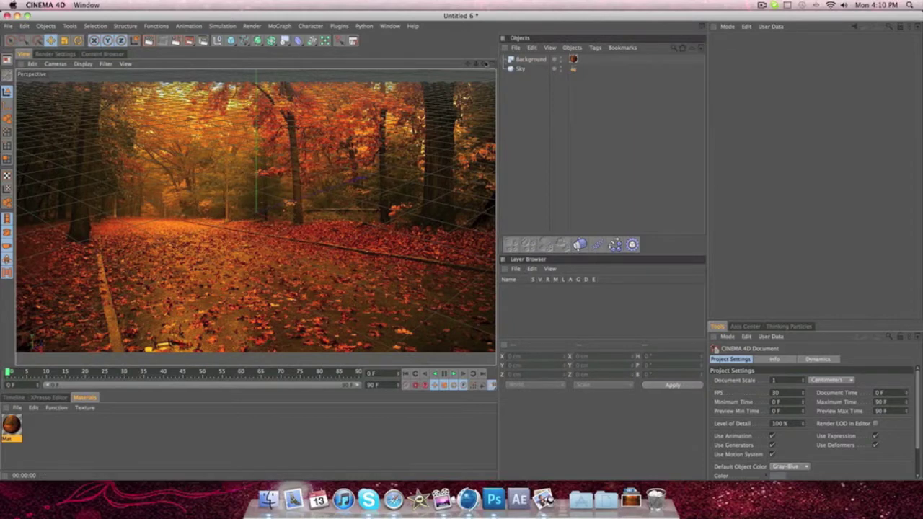
Orbit and pan the perspective view so the ground grid lines up with the road in the background photo
{"action": "left_click_drag", "start_coordinate": [485, 64], "coordinate": [485, 30]}
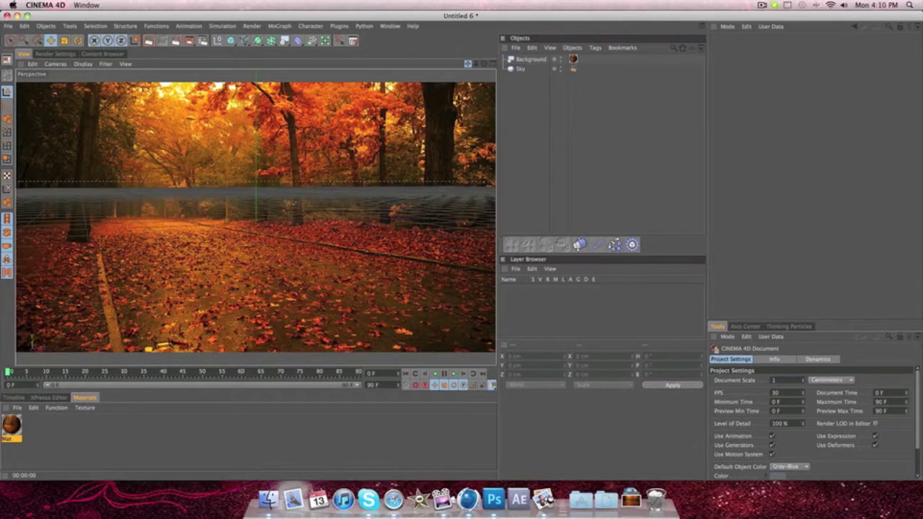
{"action": "left_click_drag", "start_coordinate": [468, 64], "coordinate": [484, 101]}
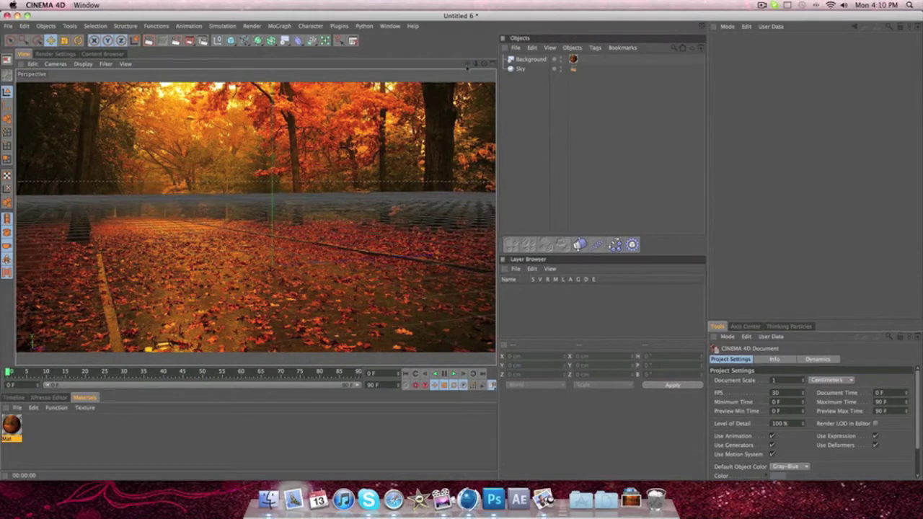
{"action": "mouse_move", "coordinate": [467, 65]}
{"action": "left_mouse_down"}
{"action": "mouse_move", "coordinate": [469, 78]}
{"action": "mouse_move", "coordinate": [468, 63]}
{"action": "left_mouse_up"}
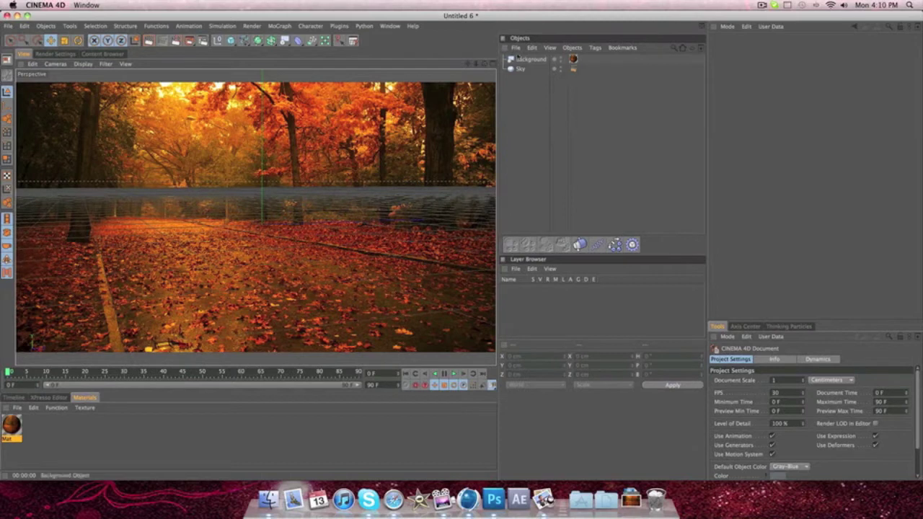
{"action": "left_click", "coordinate": [762, 6]}
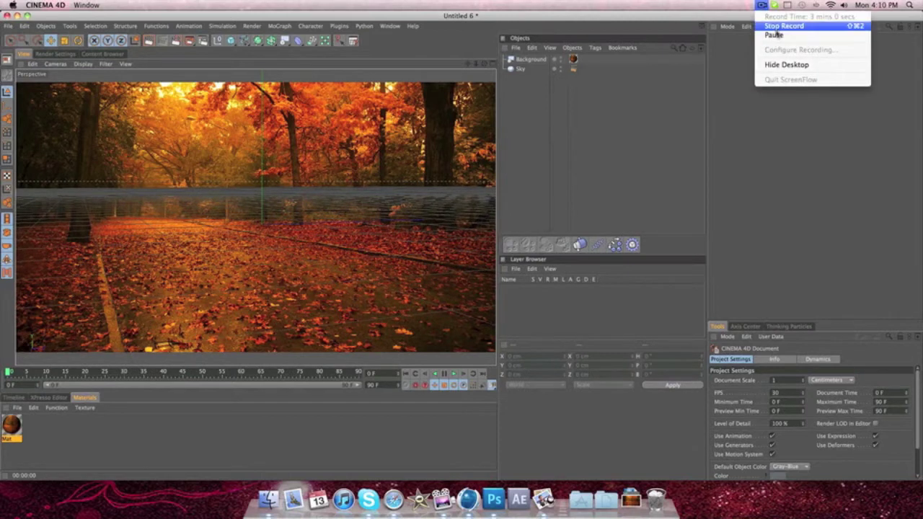
{"action": "left_click", "coordinate": [773, 34]}
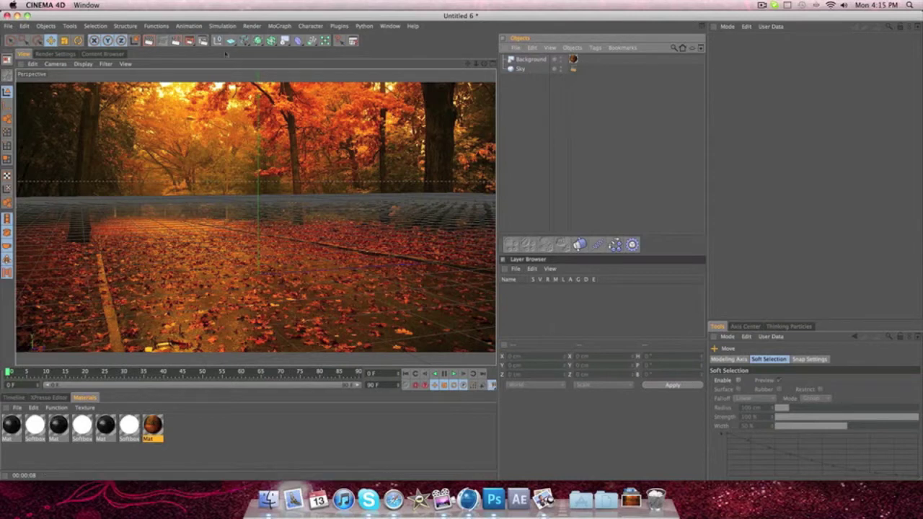
{"action": "left_click_drag", "start_coordinate": [230, 41], "coordinate": [249, 45]}
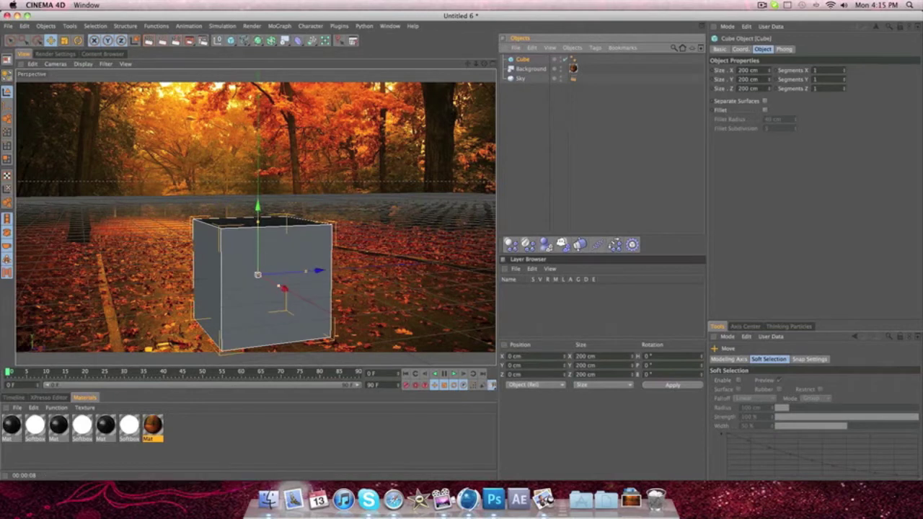
{"action": "left_click_drag", "start_coordinate": [279, 286], "coordinate": [276, 256]}
{"action": "key", "text": "super+z"}
{"action": "key", "text": "super+z"}
{"action": "key", "text": "super+z"}
{"action": "key", "text": "super+z"}
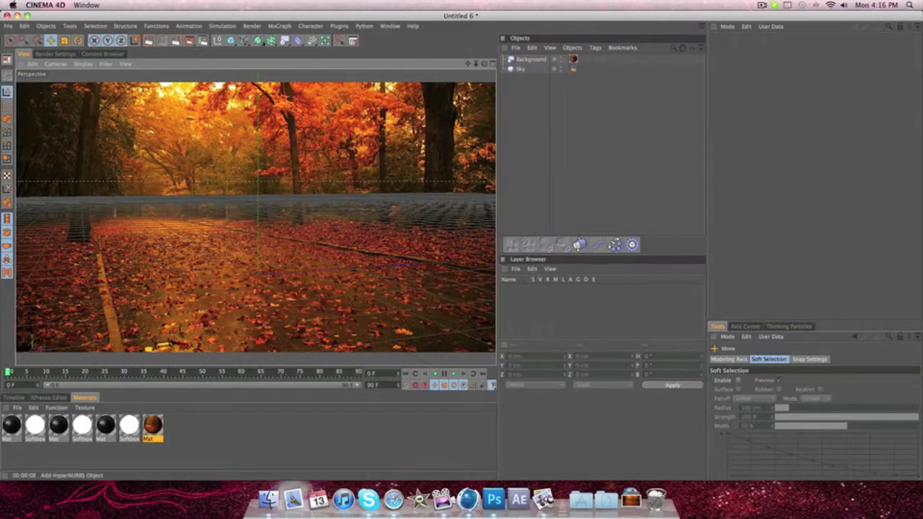
Add a MoText object, shift it slightly to about X -15 cm, and replace its text with 909
{"action": "left_click", "coordinate": [285, 27]}
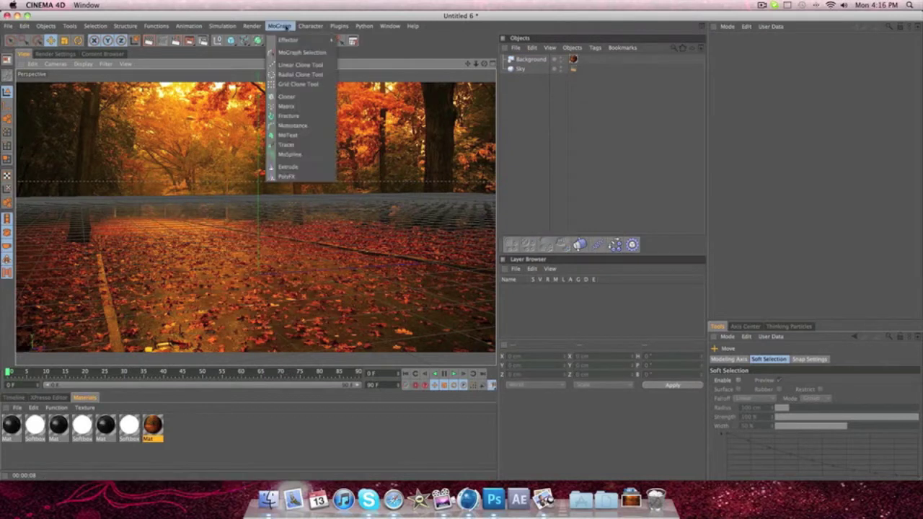
{"action": "left_click", "coordinate": [288, 135]}
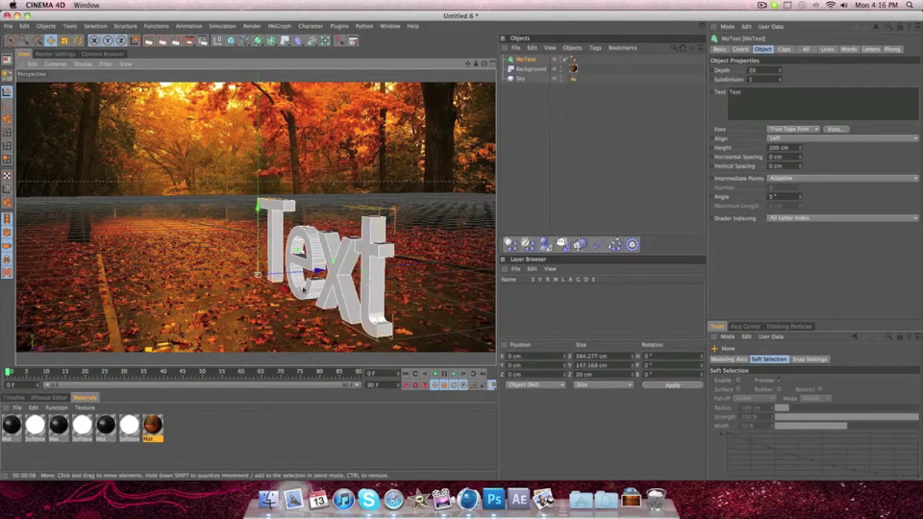
{"action": "left_click_drag", "start_coordinate": [285, 291], "coordinate": [281, 290]}
{"action": "left_click", "coordinate": [743, 101]}
{"action": "left_click_drag", "start_coordinate": [743, 101], "coordinate": [683, 72]}
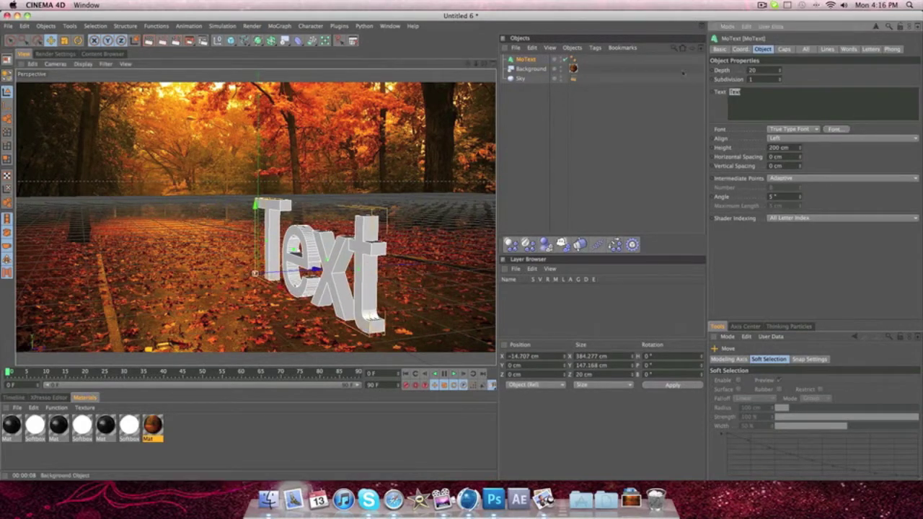
{"action": "key", "text": "BackSpace"}
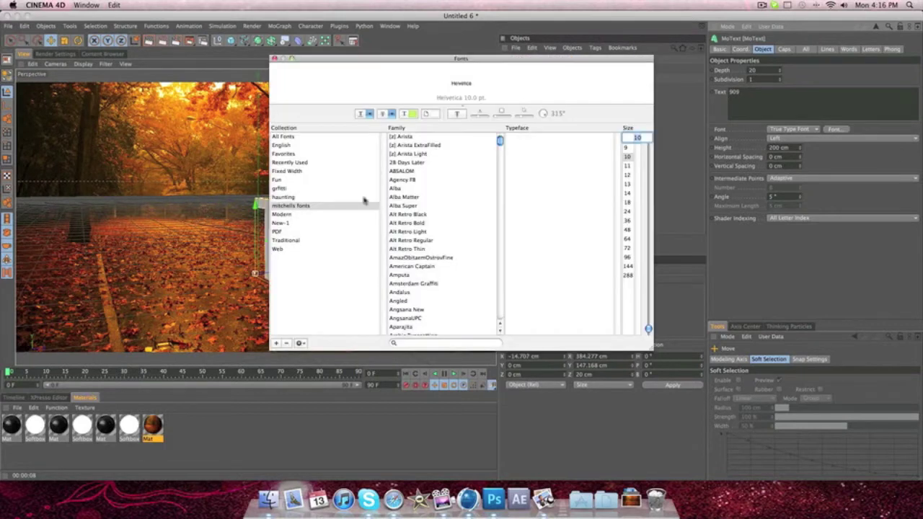
Set the font of the 909 text to Agency FB Regular
{"action": "left_click", "coordinate": [401, 138]}
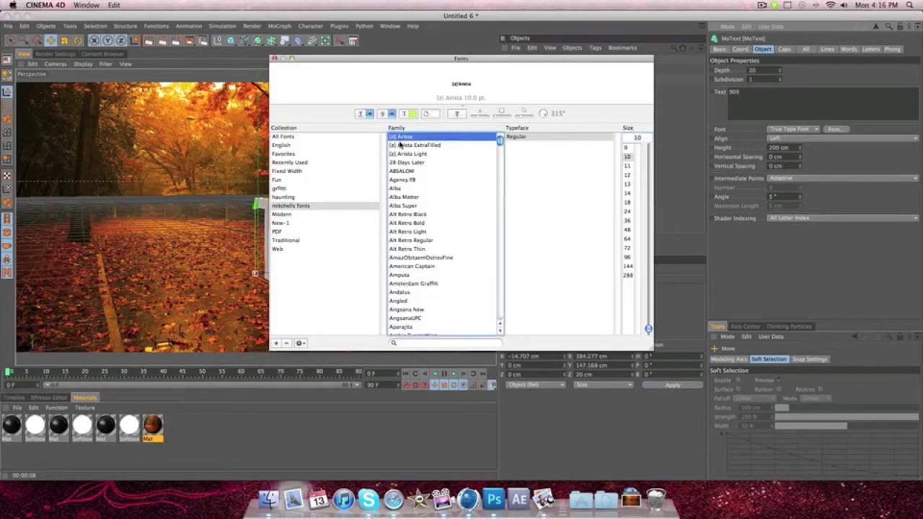
{"action": "left_click", "coordinate": [628, 257]}
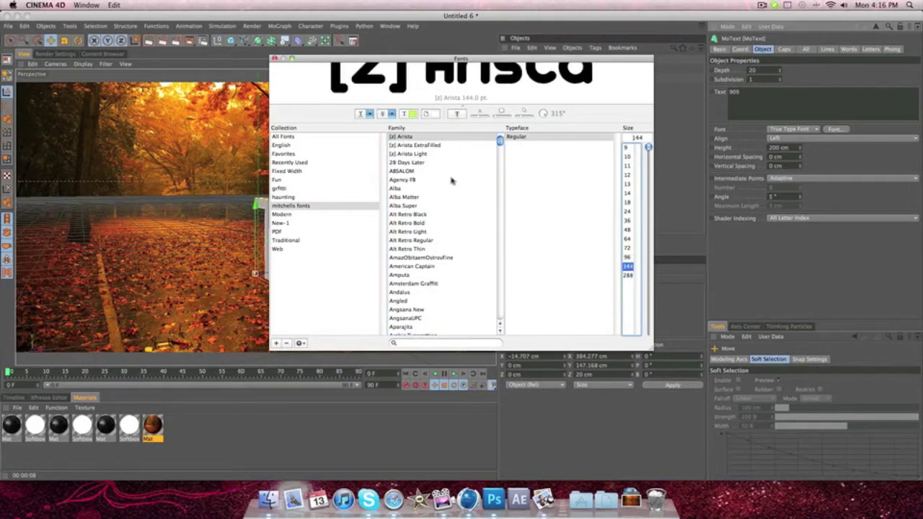
{"action": "left_click", "coordinate": [424, 181]}
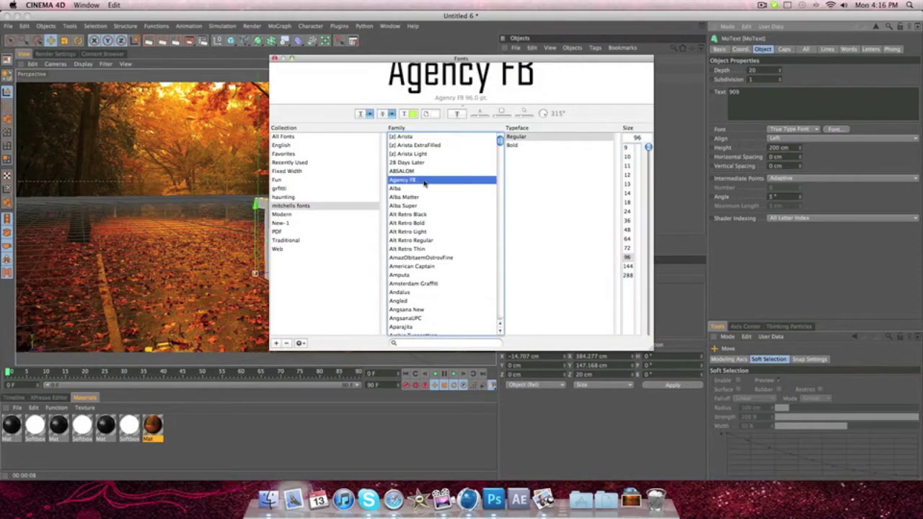
{"action": "left_click", "coordinate": [274, 59]}
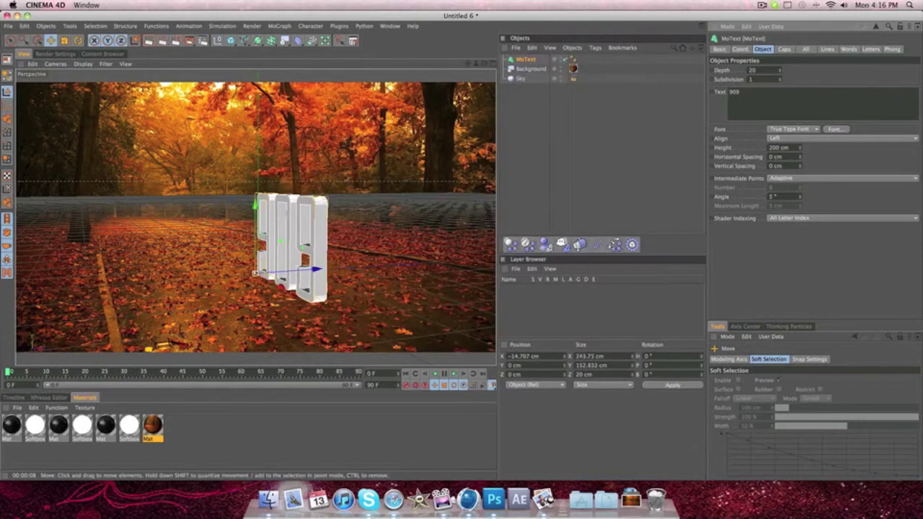
Rotate the 909 text about its vertical axis to a heading of about 17°
{"action": "left_click", "coordinate": [77, 40]}
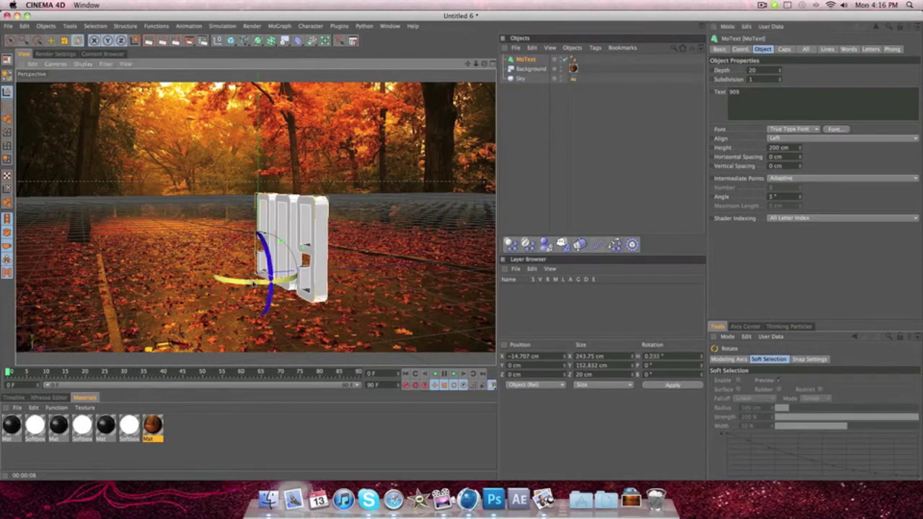
{"action": "left_click_drag", "start_coordinate": [238, 280], "coordinate": [265, 284]}
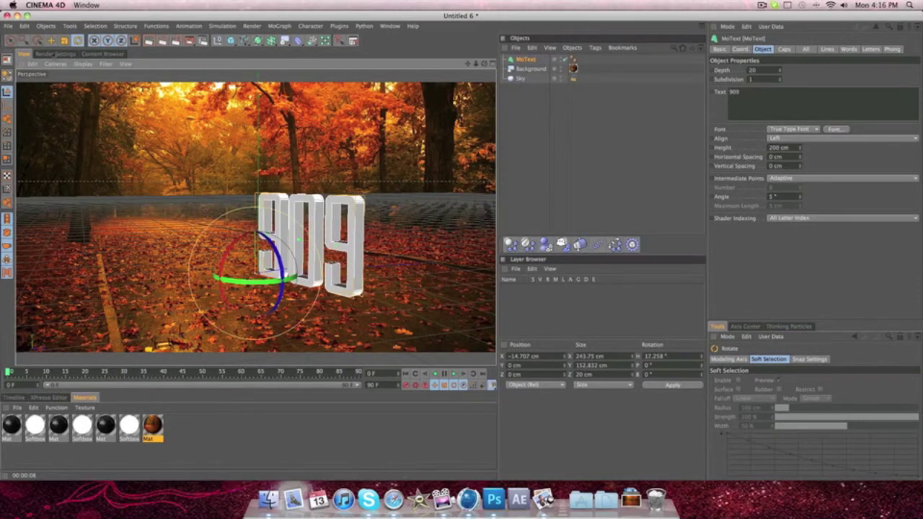
{"action": "key", "text": "e"}
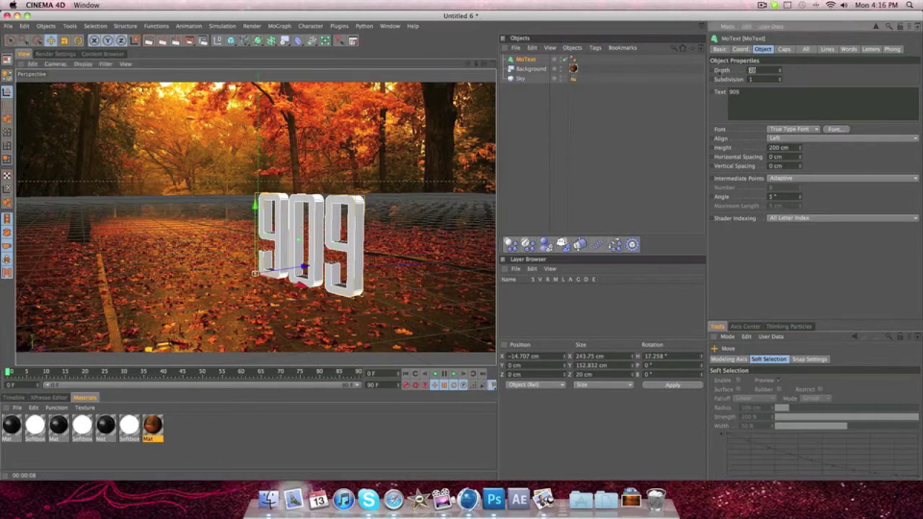
Try a depth of 100 on the 909 text and reduce it to 49
{"action": "type", "text": "100"}
{"action": "key", "text": "Return"}
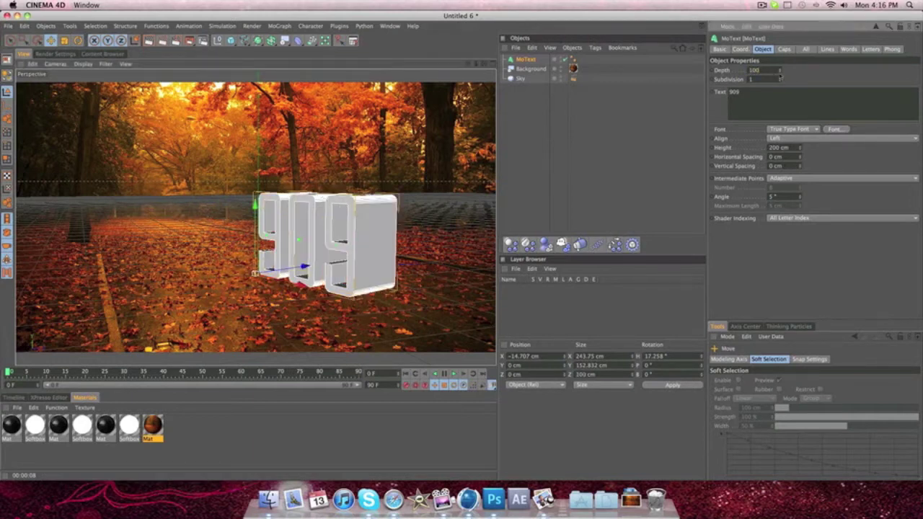
{"action": "left_click_drag", "start_coordinate": [780, 72], "coordinate": [780, 108]}
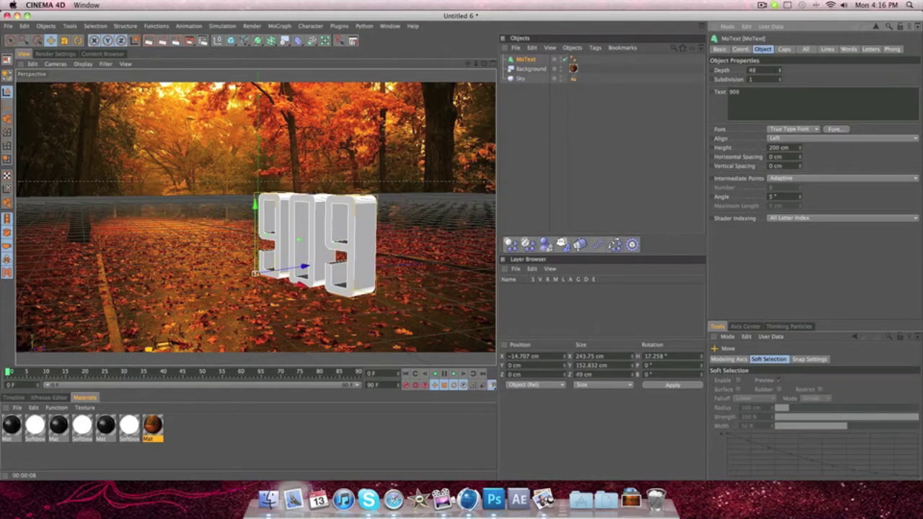
Duplicate the 909 MoText object and give the copy a depth of 28, moved along its own Z axis to about Z 10 cm
{"action": "left_click", "coordinate": [531, 60]}
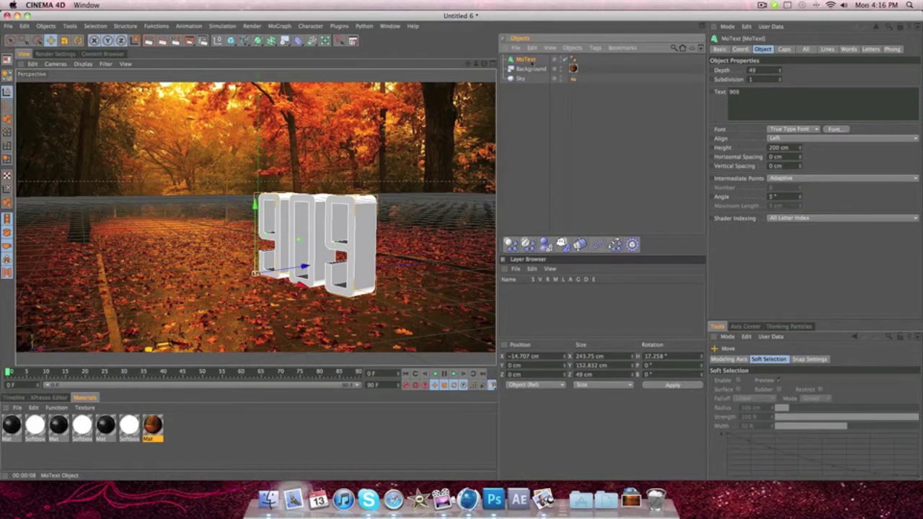
{"action": "key", "text": "super+c"}
{"action": "key", "text": "super+v"}
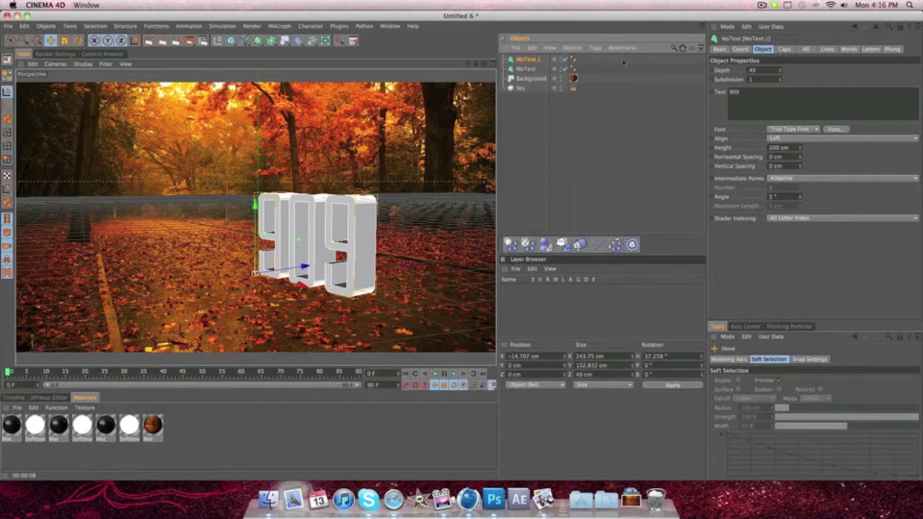
{"action": "double_click", "coordinate": [752, 70]}
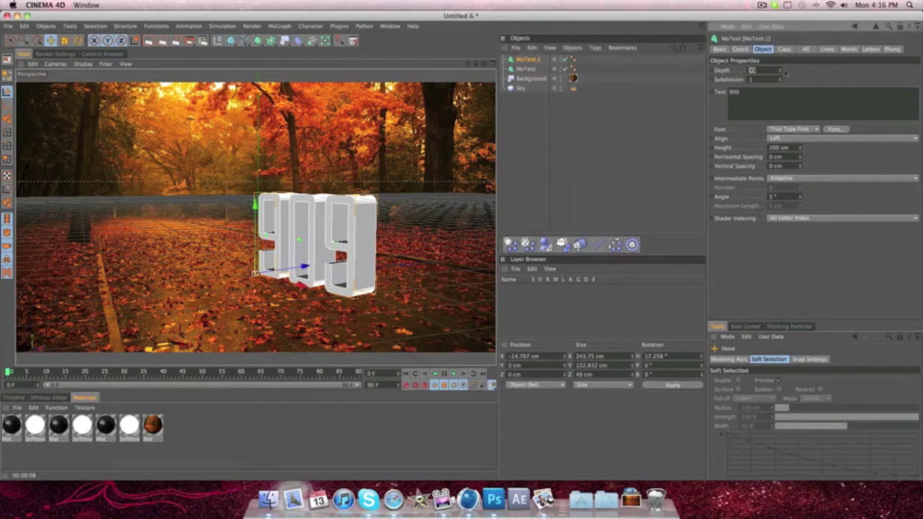
{"action": "type", "text": "28"}
{"action": "key", "text": "Return"}
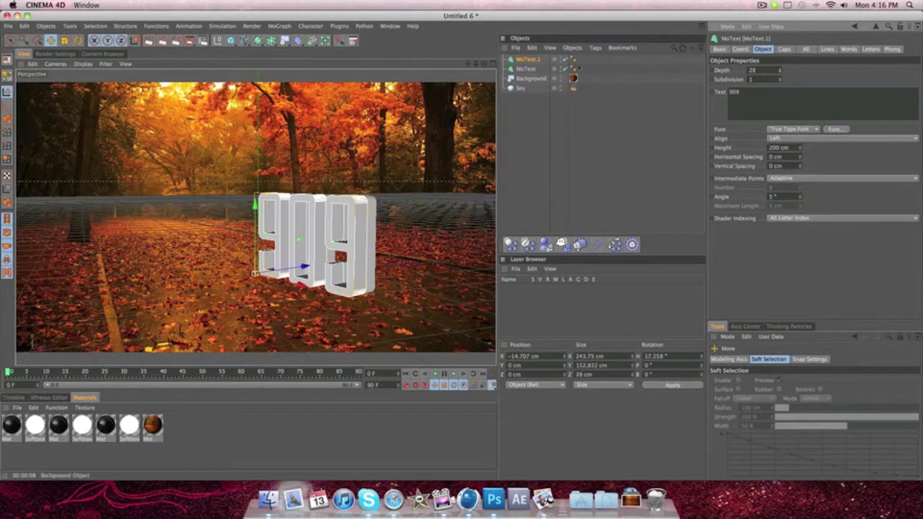
{"action": "left_click_drag", "start_coordinate": [305, 266], "coordinate": [306, 268]}
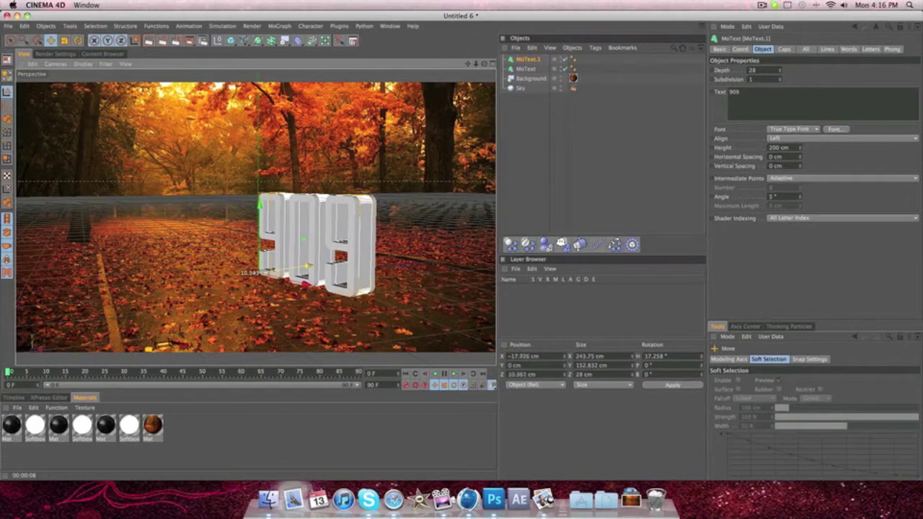
Set the copied text's start and end caps to Fillet Cap with a 2 cm radius
{"action": "left_click", "coordinate": [785, 49]}
{"action": "left_click", "coordinate": [778, 70]}
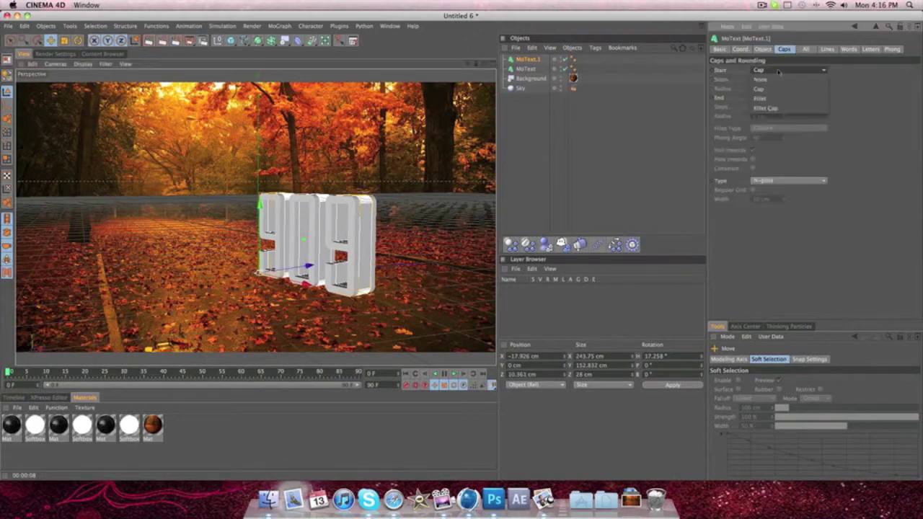
{"action": "left_click", "coordinate": [787, 109]}
{"action": "left_click", "coordinate": [786, 98]}
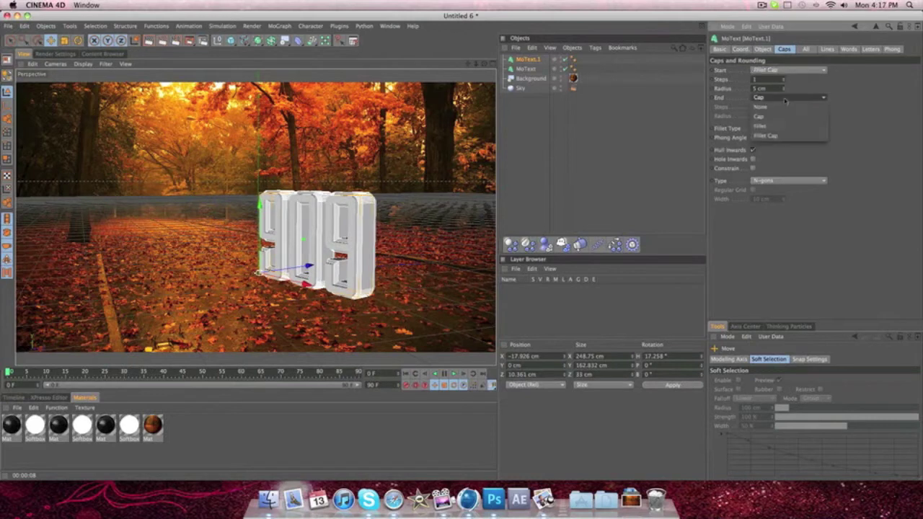
{"action": "left_click", "coordinate": [787, 136]}
{"action": "left_click_drag", "start_coordinate": [785, 89], "coordinate": [785, 119]}
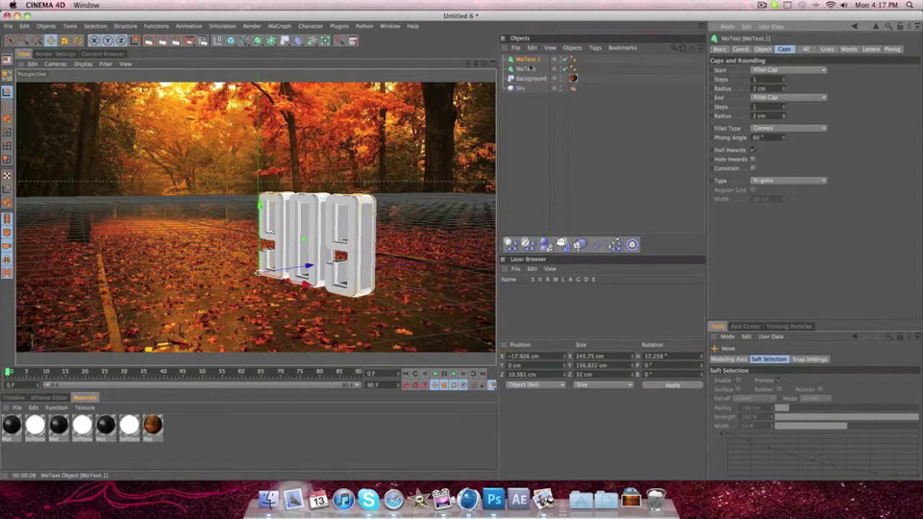
Increase the copied text's depth to 42 and move it along its own Z axis to about Z 4 cm
{"action": "left_click", "coordinate": [762, 49]}
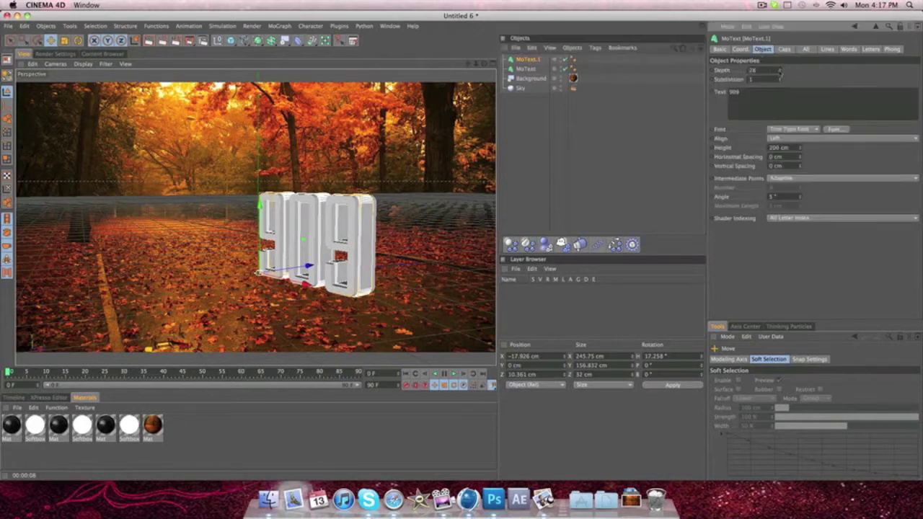
{"action": "left_click_drag", "start_coordinate": [780, 71], "coordinate": [780, 63]}
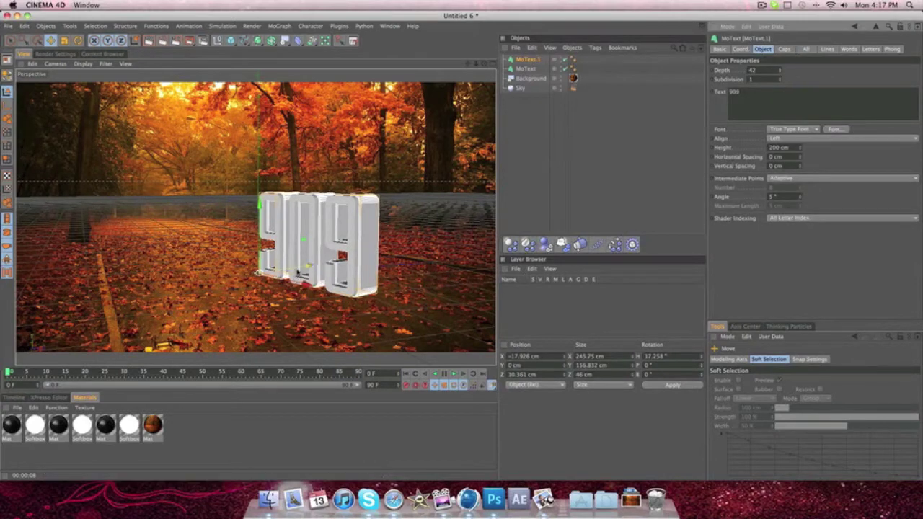
{"action": "left_click_drag", "start_coordinate": [308, 266], "coordinate": [306, 266]}
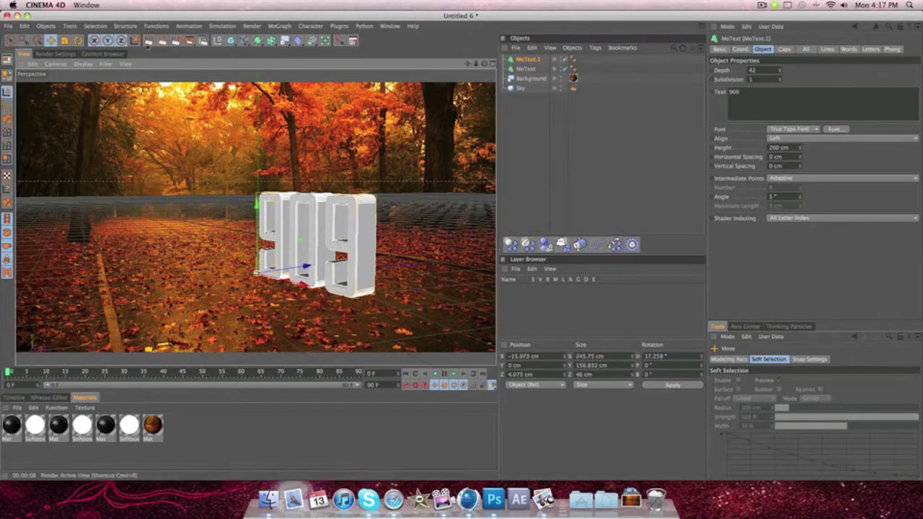
Render the perspective view to check the 909 text against the background, and deselect all objects
{"action": "left_click", "coordinate": [149, 42]}
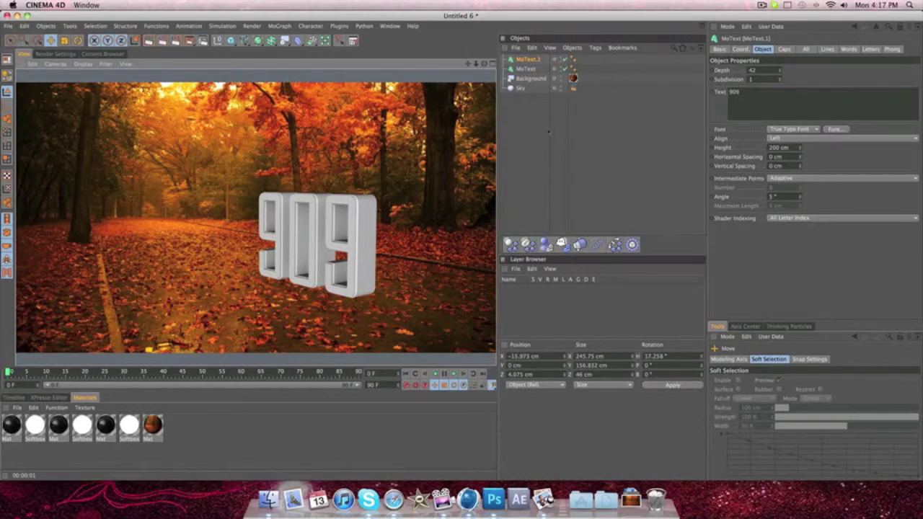
{"action": "left_click", "coordinate": [529, 78]}
{"action": "left_click", "coordinate": [530, 175]}
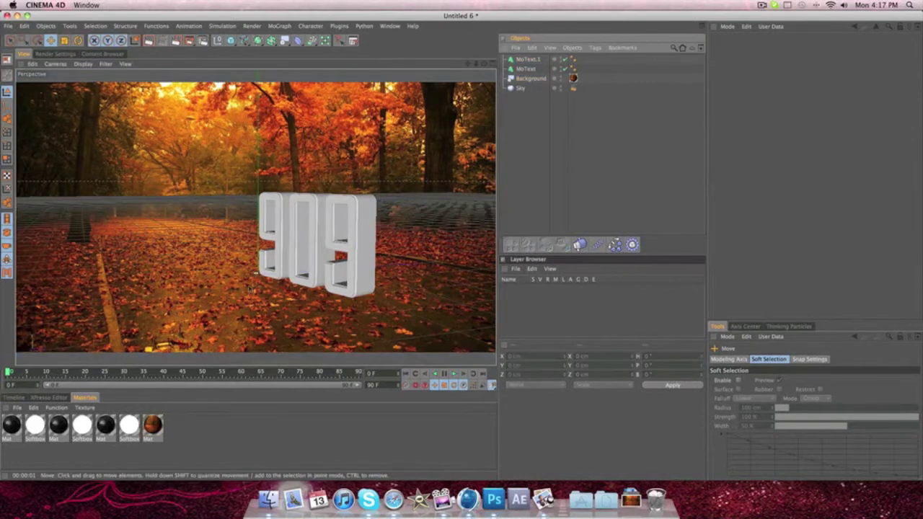
Add a default Plane object at the origin beneath the 909 text
{"action": "left_click", "coordinate": [231, 41]}
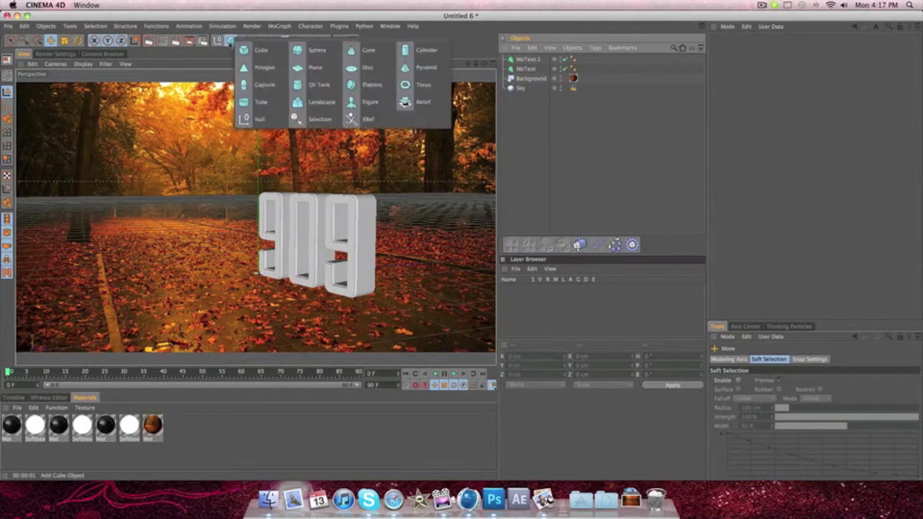
{"action": "left_click", "coordinate": [315, 67]}
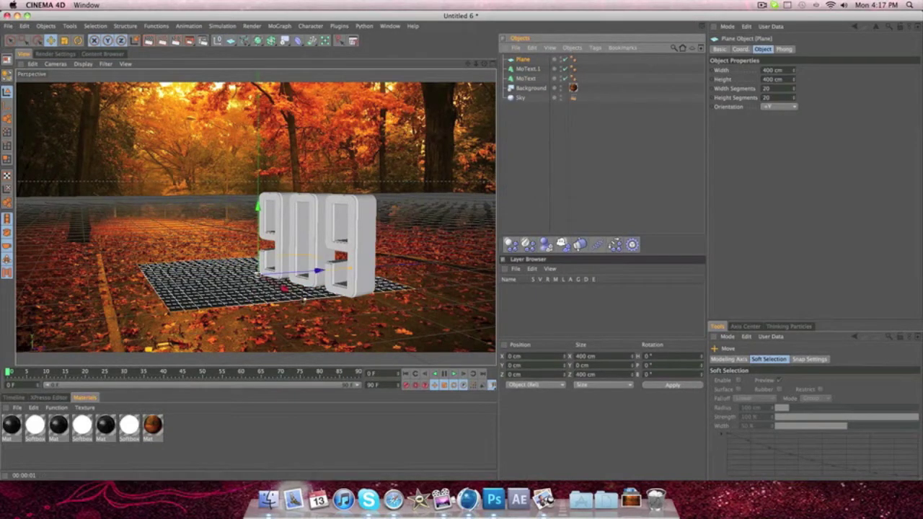
Enlarge the plane to about 1390 cm wide and 3119 cm high, and render the perspective view
{"action": "left_click_drag", "start_coordinate": [304, 300], "coordinate": [523, 424]}
{"action": "left_click_drag", "start_coordinate": [794, 70], "coordinate": [794, 79]}
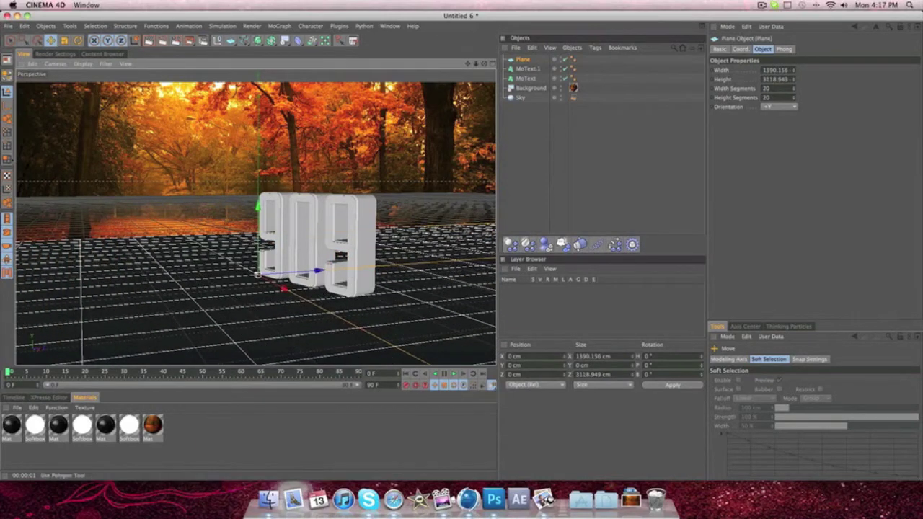
{"action": "left_click", "coordinate": [149, 41]}
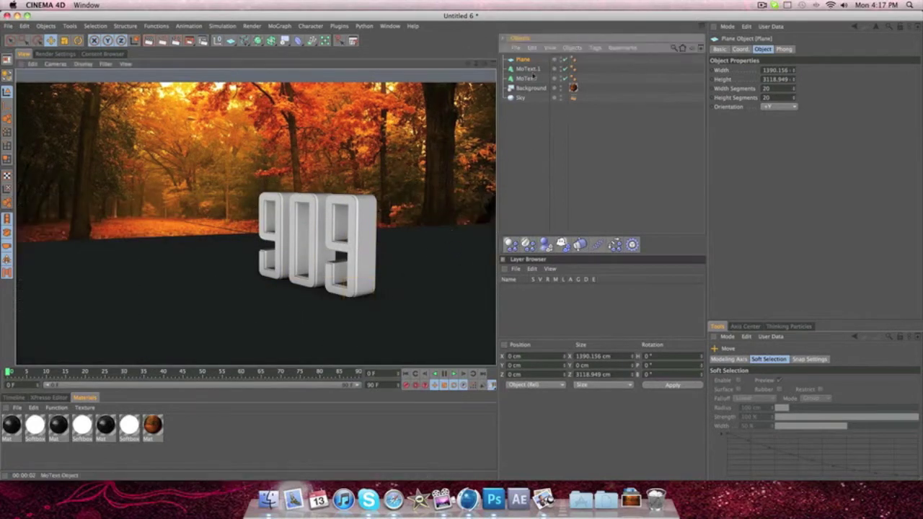
{"action": "right_click", "coordinate": [524, 60]}
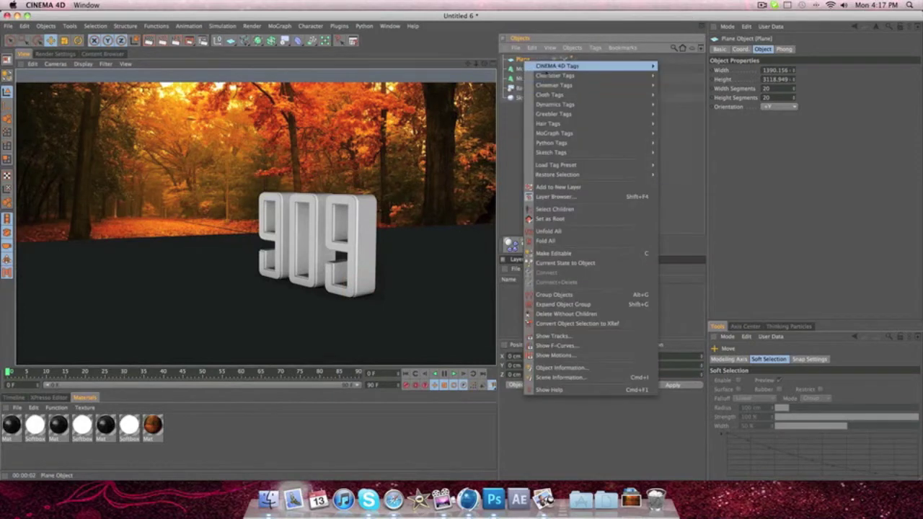
{"action": "mouse_move", "coordinate": [616, 67]}
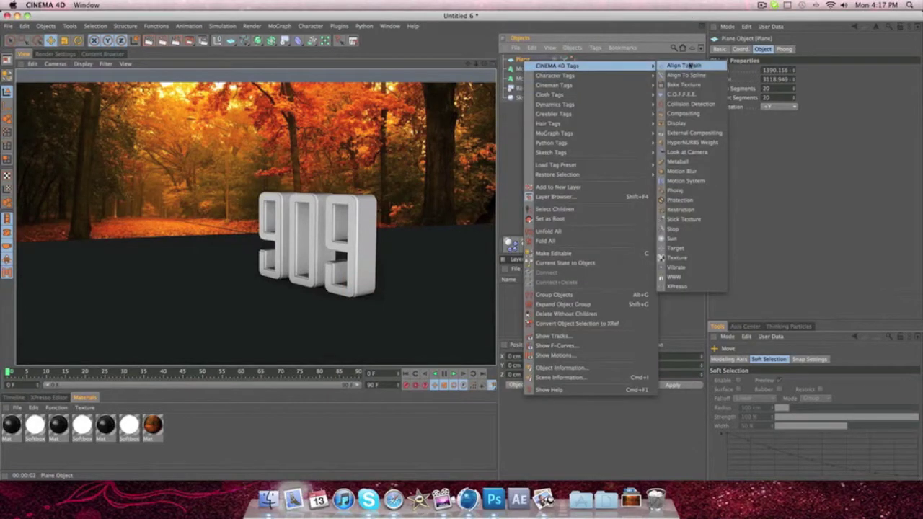
{"action": "left_click", "coordinate": [608, 58]}
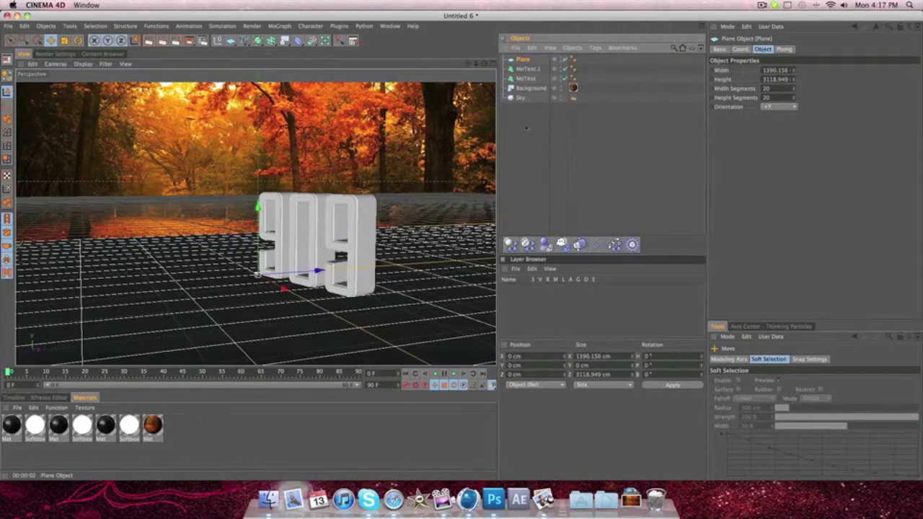
Apply the autumn road material to the plane and set its texture projection to Frontal
{"action": "left_click", "coordinate": [156, 430]}
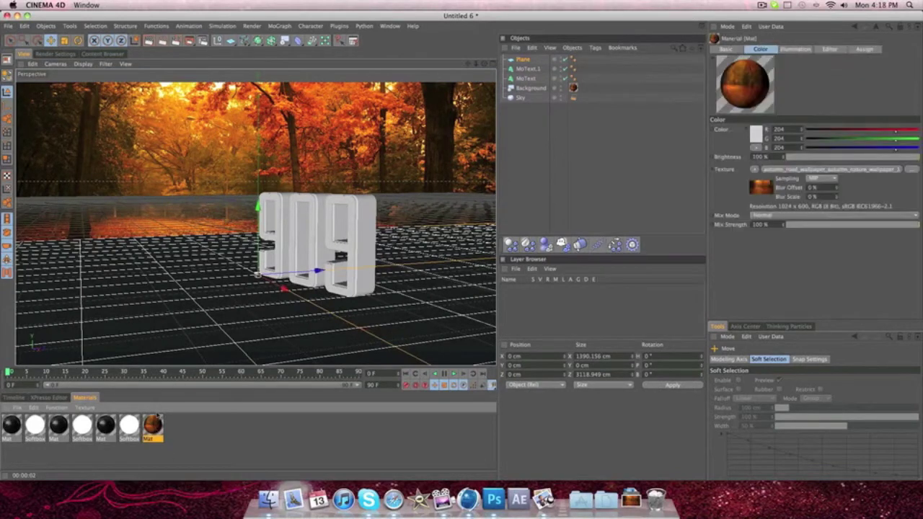
{"action": "left_click_drag", "start_coordinate": [156, 429], "coordinate": [524, 60]}
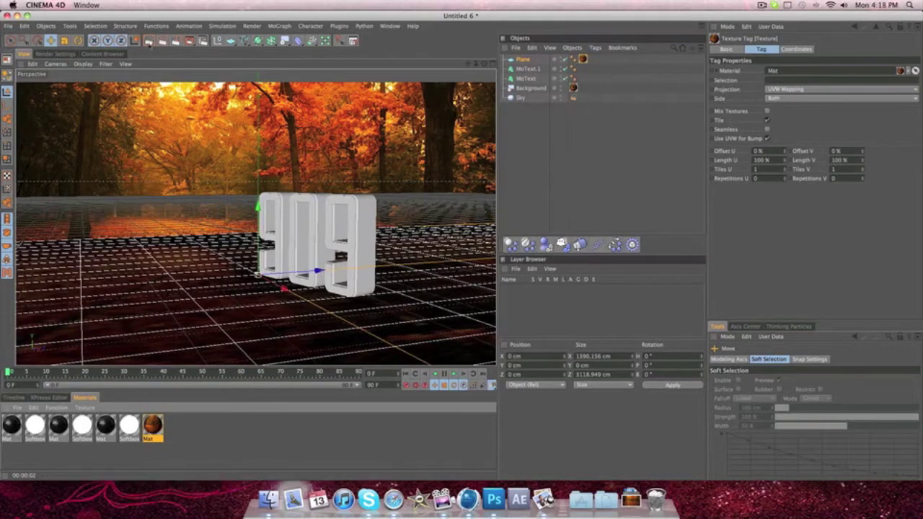
{"action": "left_click", "coordinate": [147, 42]}
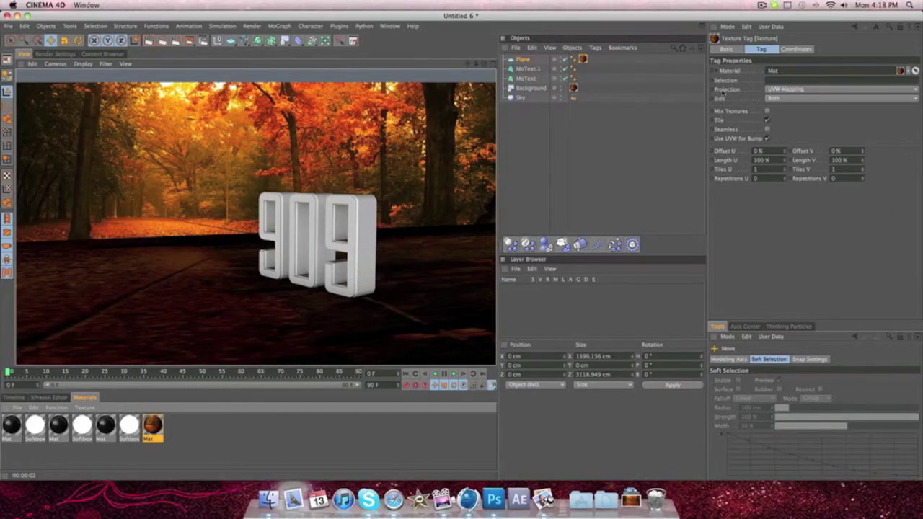
{"action": "left_click", "coordinate": [773, 89]}
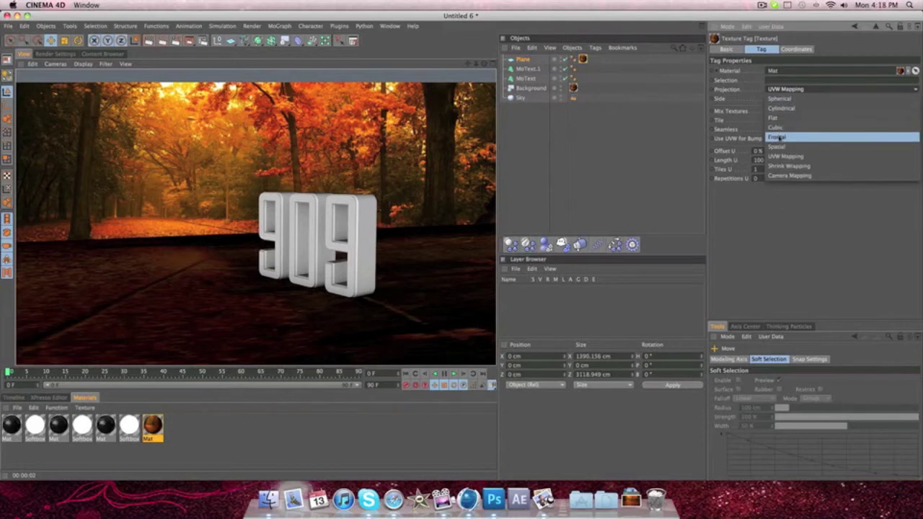
{"action": "left_click", "coordinate": [777, 137]}
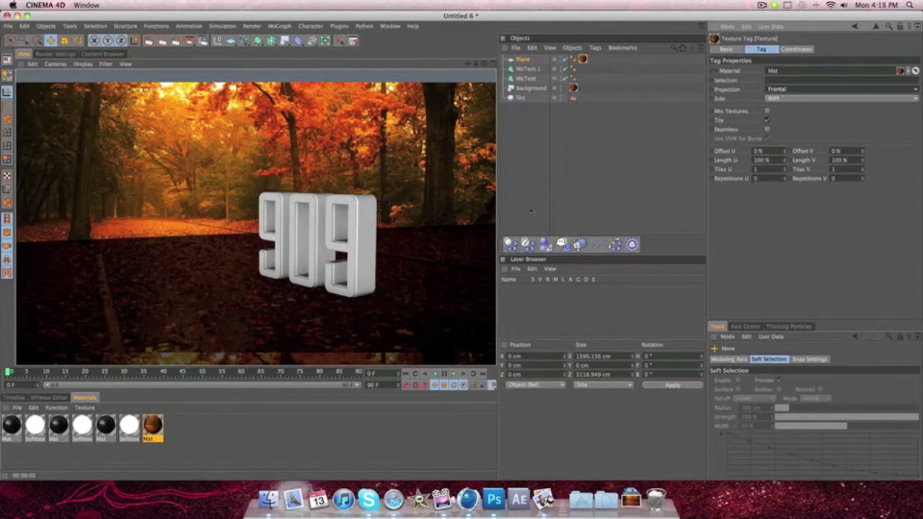
Add the OverheadSoftbox.c4d light preset from the Greyscalegorilla light kit to the scene
{"action": "left_click", "coordinate": [94, 55]}
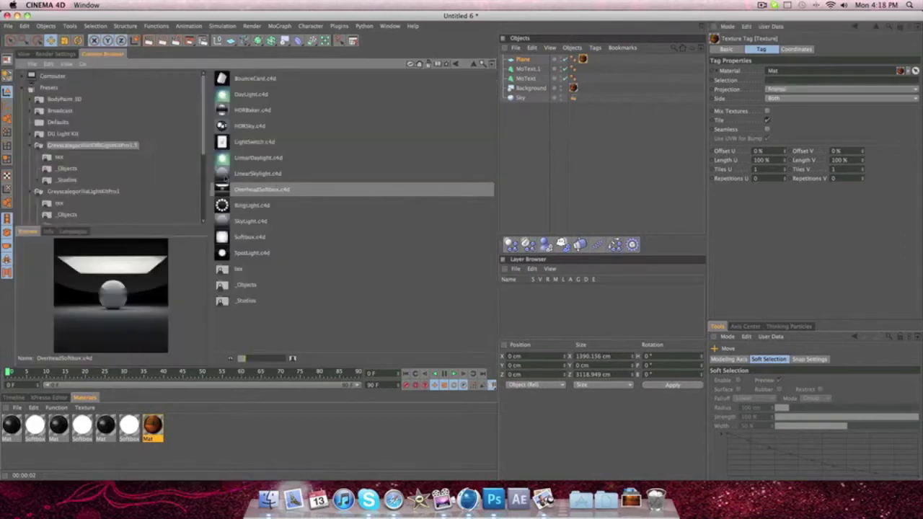
{"action": "double_click", "coordinate": [319, 193]}
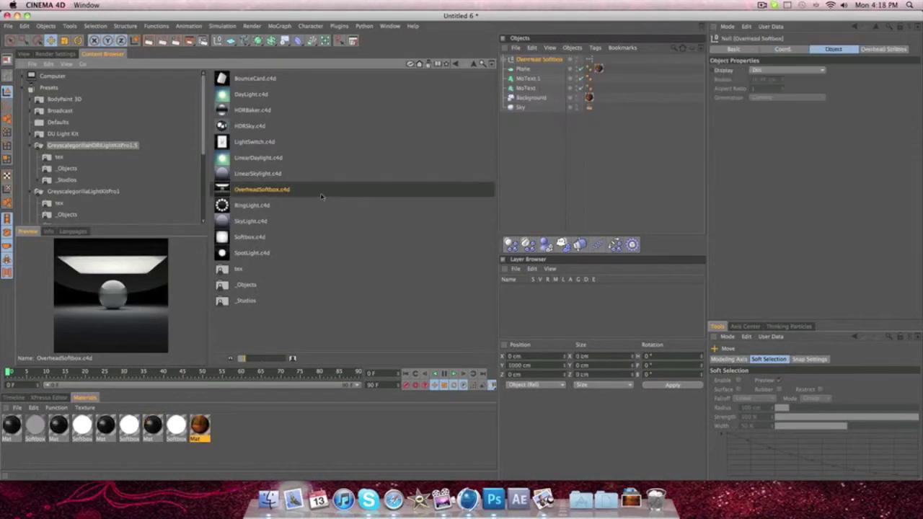
{"action": "left_click", "coordinate": [24, 54]}
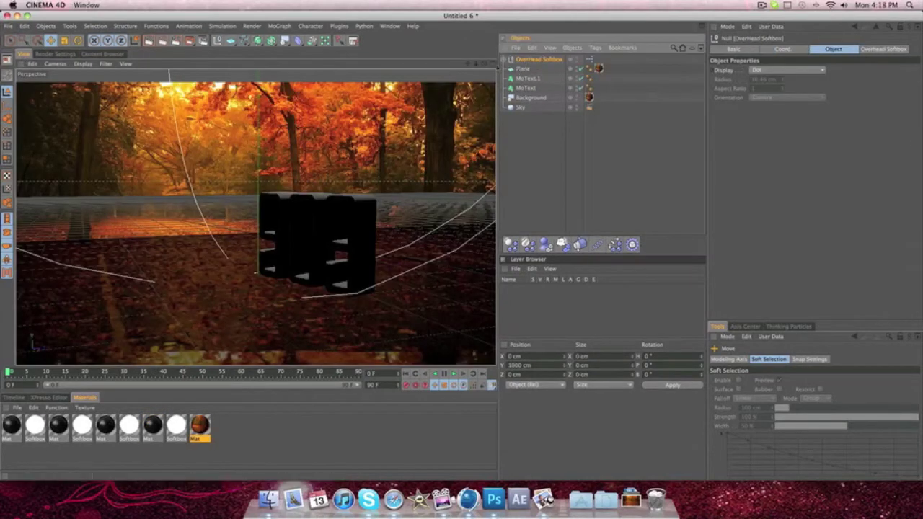
Move the overhead softbox behind and beside the text, to about X -675, Y 751, Z 241 cm
{"action": "key", "text": "F5"}
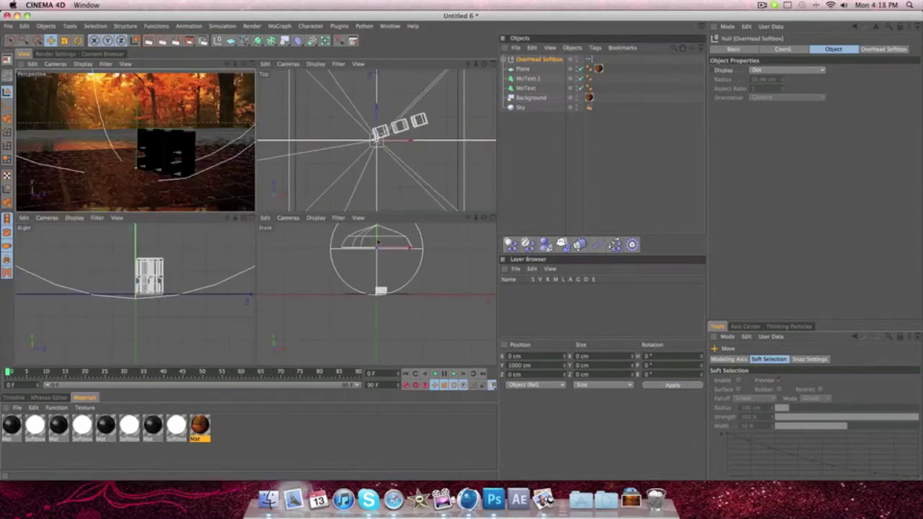
{"action": "left_click_drag", "start_coordinate": [397, 242], "coordinate": [386, 260]}
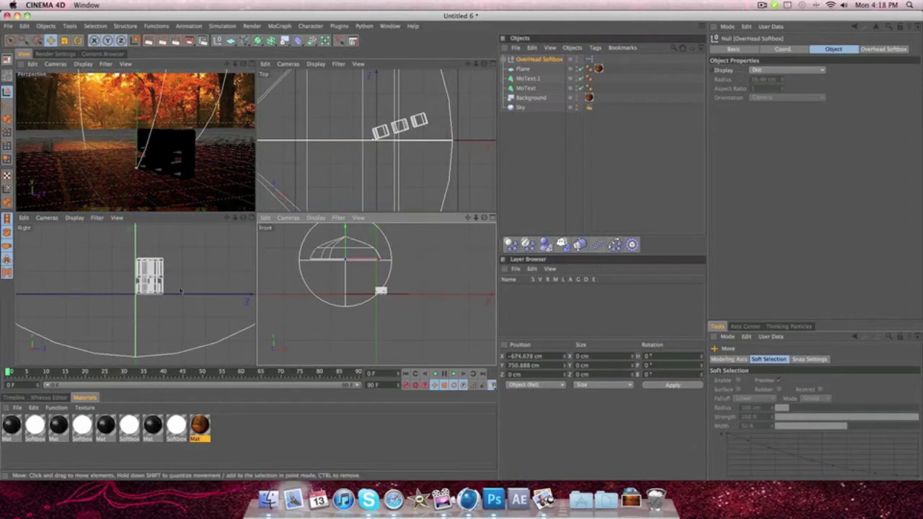
{"action": "scroll", "coordinate": [312, 151], "scroll_direction": "down", "scroll_amount": 3}
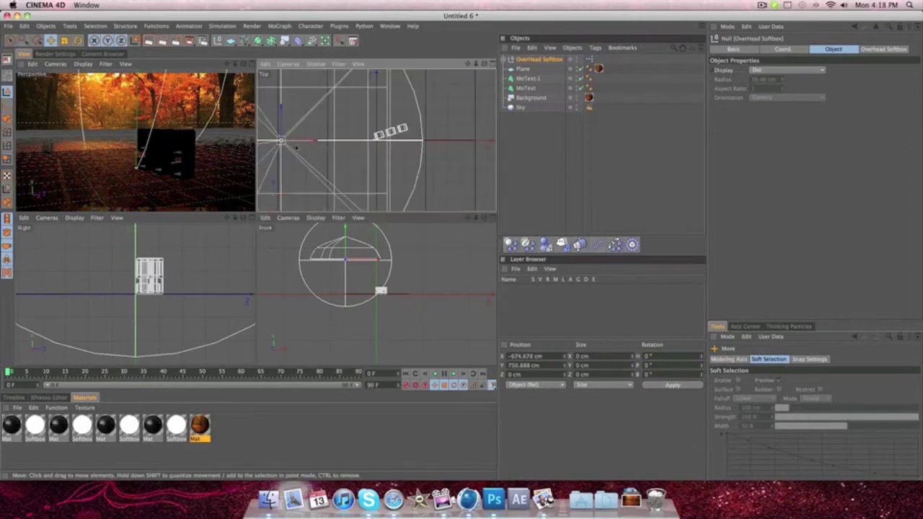
{"action": "left_click_drag", "start_coordinate": [286, 129], "coordinate": [286, 96]}
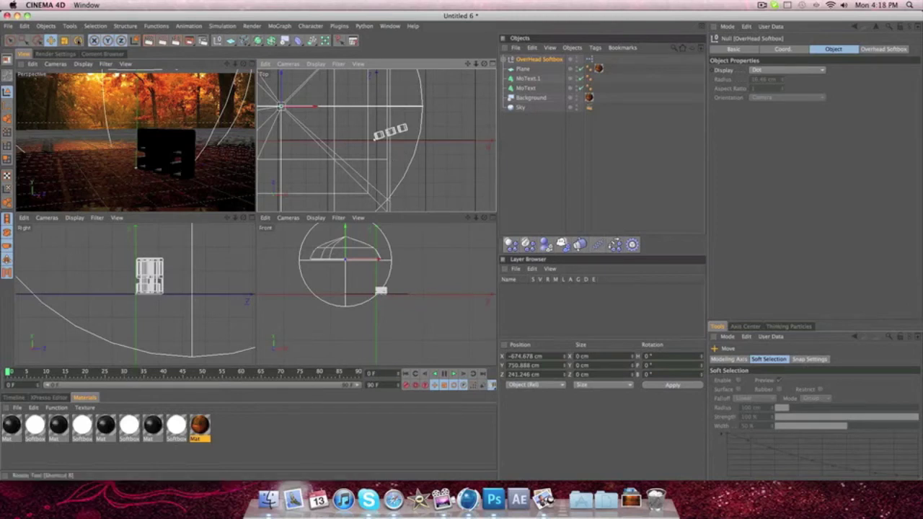
Tilt the softbox to about -28° bank and move it farther away, to about X -953, Y 1274, Z 252 cm
{"action": "key", "text": "r"}
{"action": "left_click_drag", "start_coordinate": [287, 109], "coordinate": [285, 134]}
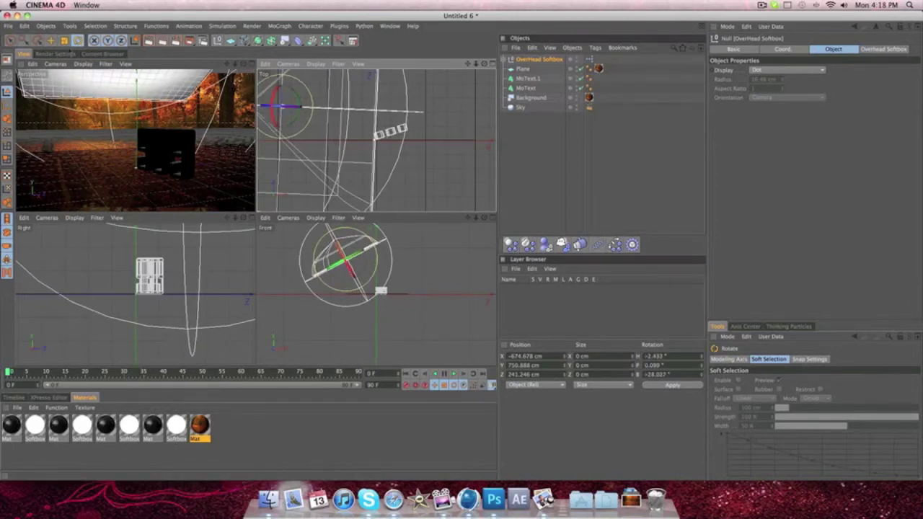
{"action": "key", "text": "e"}
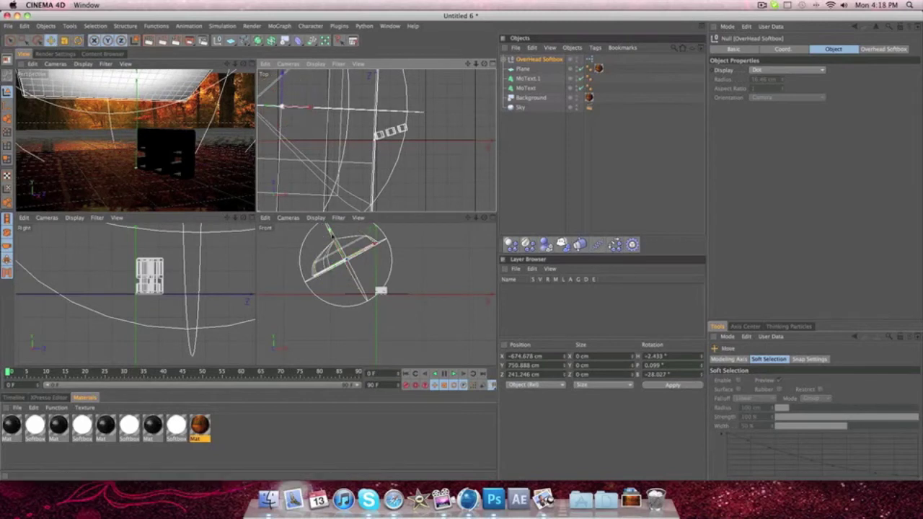
{"action": "left_click_drag", "start_coordinate": [330, 231], "coordinate": [317, 206]}
{"action": "left_click_drag", "start_coordinate": [333, 254], "coordinate": [336, 252]}
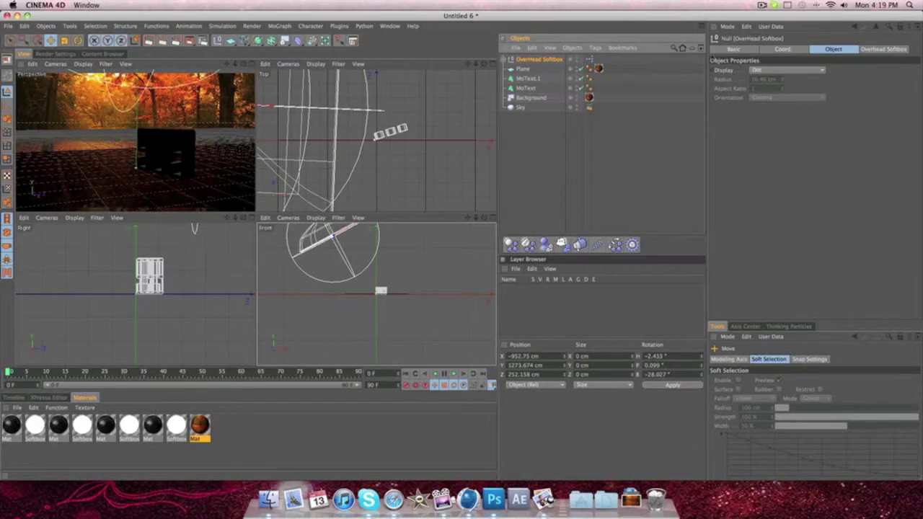
Examine the overhead softbox's basic properties and its child objects
{"action": "left_click", "coordinate": [733, 49]}
{"action": "left_click", "coordinate": [504, 60]}
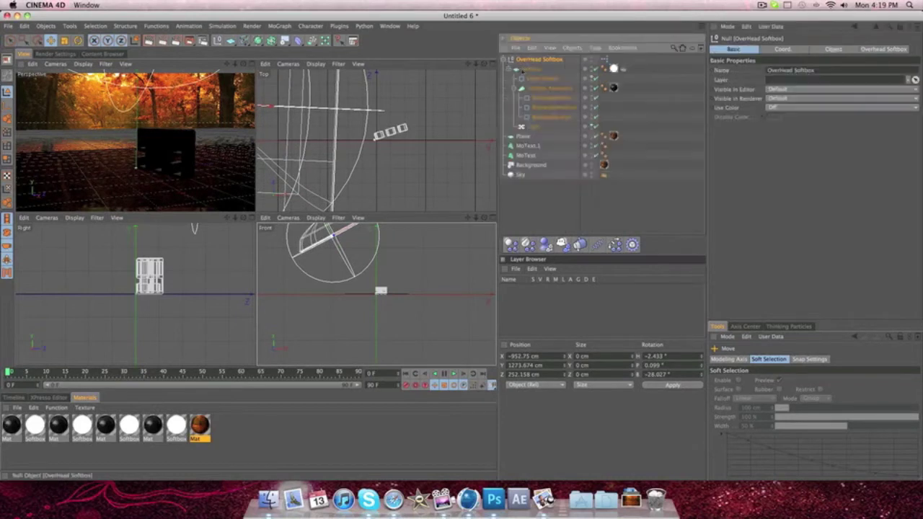
{"action": "left_click", "coordinate": [531, 69]}
{"action": "left_click", "coordinate": [512, 64]}
{"action": "left_click", "coordinate": [512, 60]}
{"action": "left_click", "coordinate": [507, 69]}
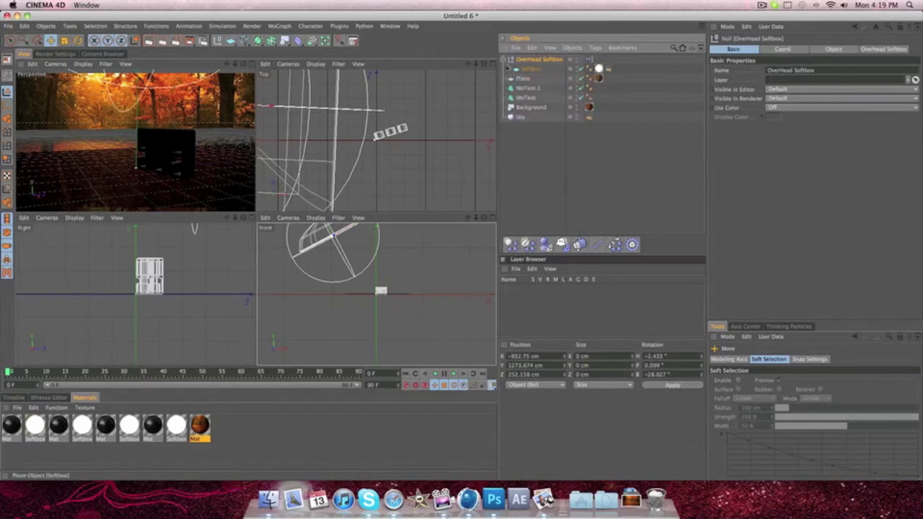
{"action": "left_click", "coordinate": [511, 63]}
{"action": "left_click", "coordinate": [504, 59]}
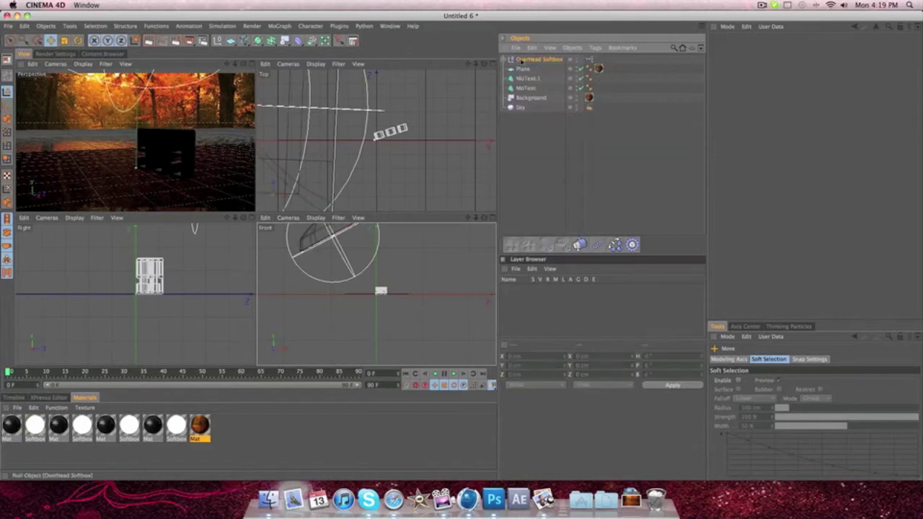
Set the overhead softbox's brightness to 197% and render the perspective view
{"action": "left_click", "coordinate": [523, 60]}
{"action": "left_click", "coordinate": [782, 49]}
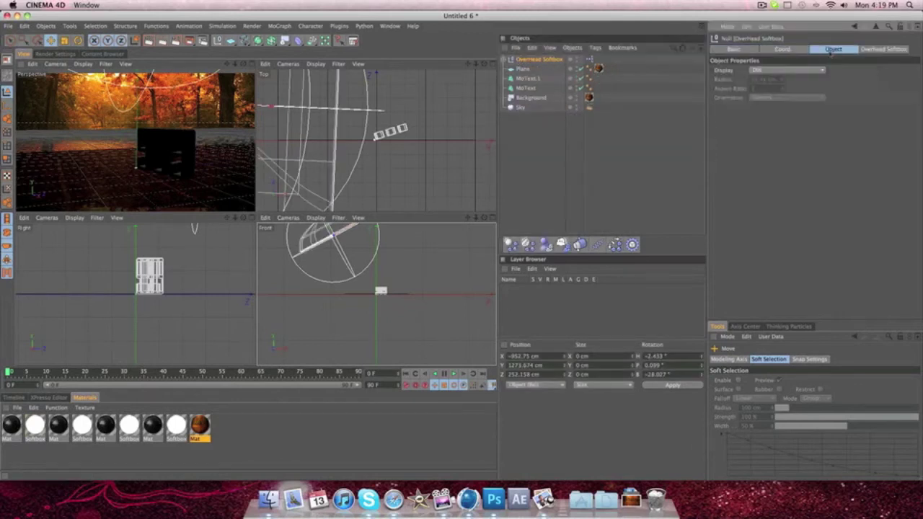
{"action": "left_click", "coordinate": [873, 51]}
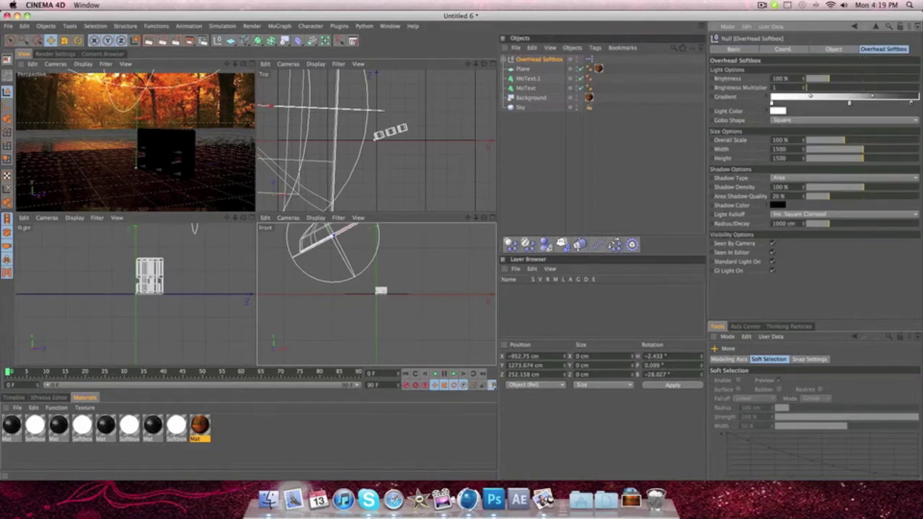
{"action": "left_click_drag", "start_coordinate": [830, 79], "coordinate": [857, 78]}
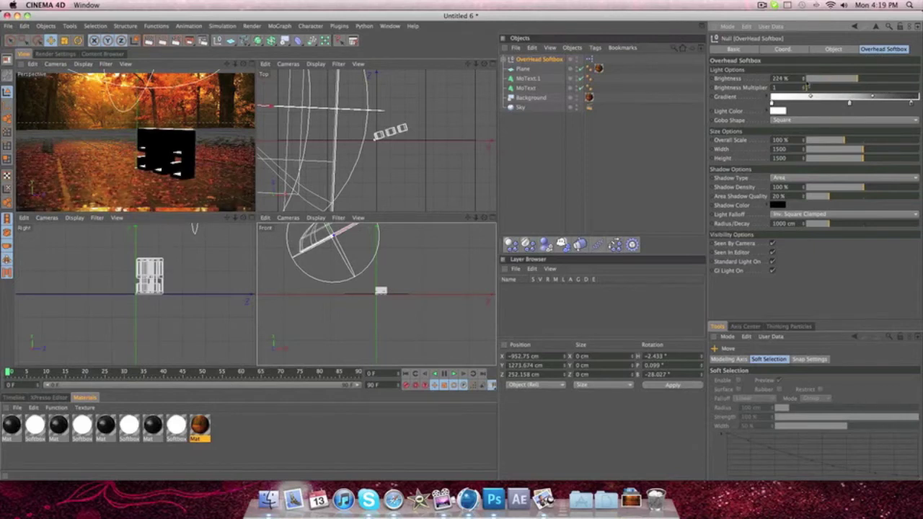
{"action": "left_click_drag", "start_coordinate": [854, 78], "coordinate": [852, 78]}
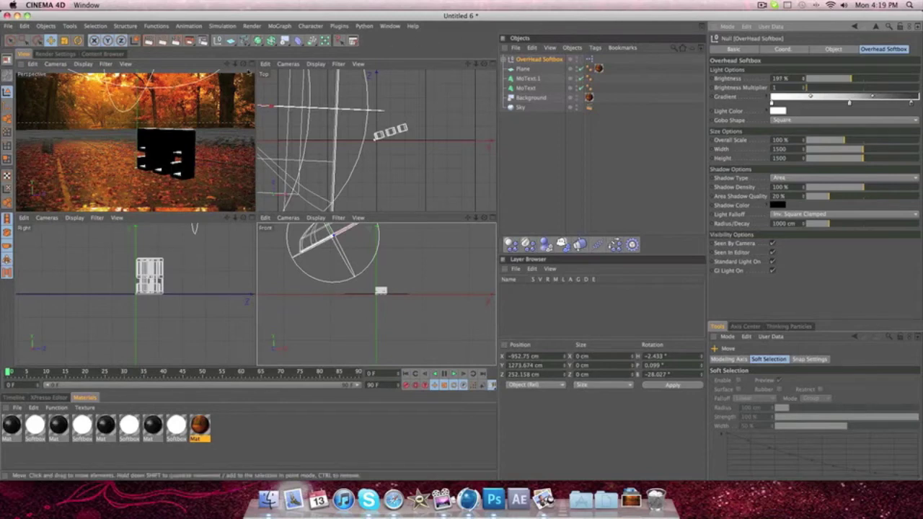
{"action": "left_click", "coordinate": [248, 63]}
{"action": "left_click", "coordinate": [150, 41]}
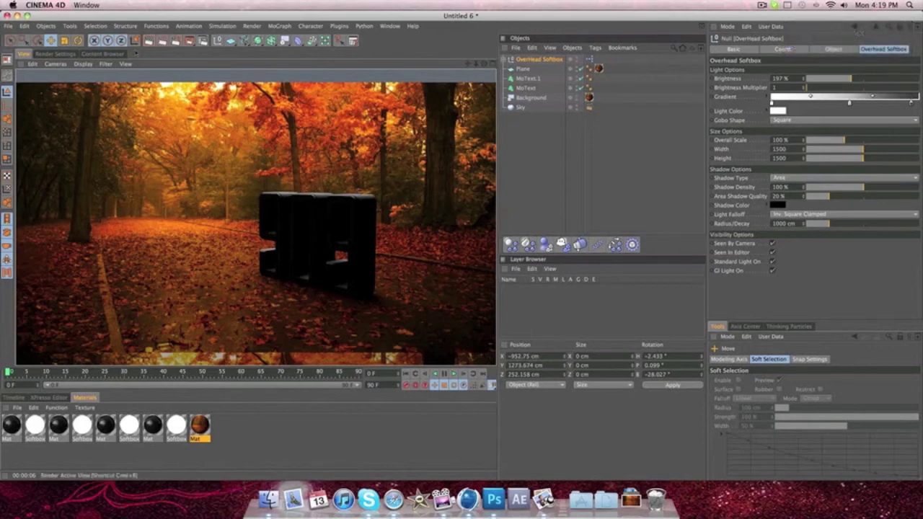
Add a second OverheadSoftbox.c4d light and move it in front of the text to about Z -289 cm
{"action": "left_click", "coordinate": [120, 55]}
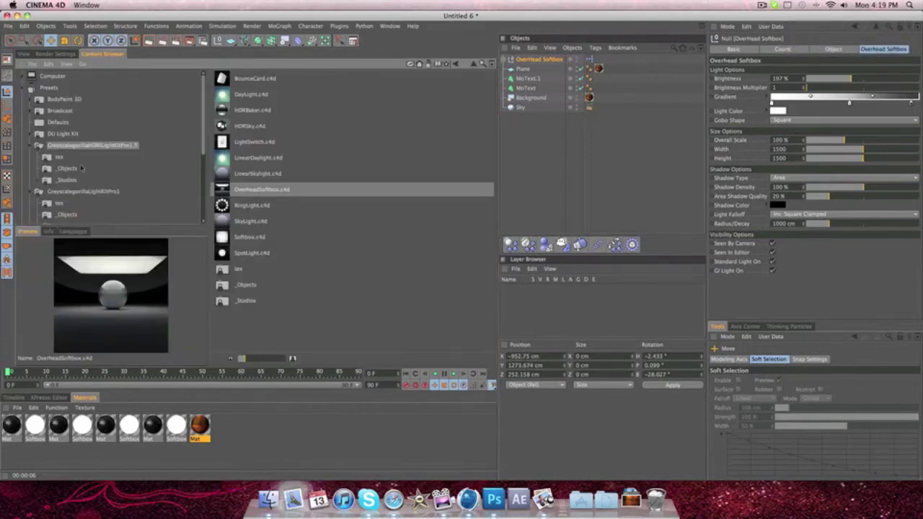
{"action": "double_click", "coordinate": [313, 191]}
{"action": "left_click", "coordinate": [21, 55]}
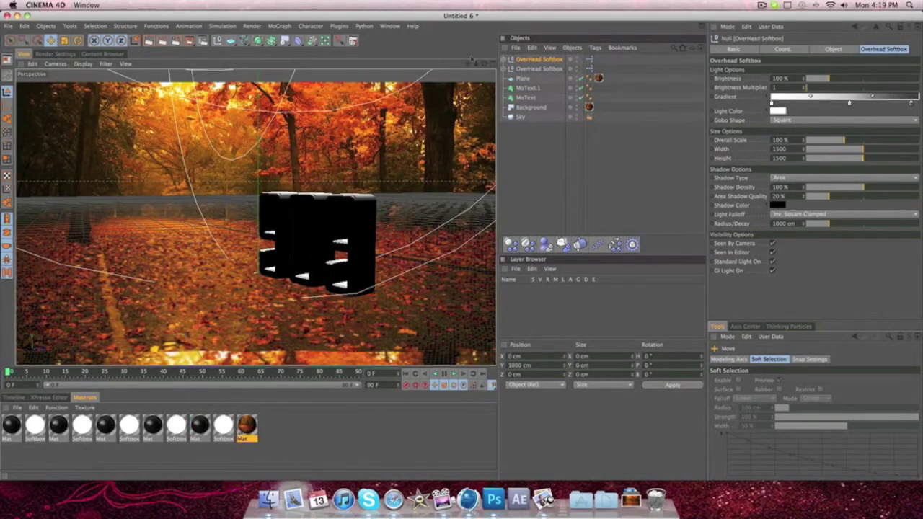
{"action": "left_click", "coordinate": [494, 65]}
{"action": "left_click_drag", "start_coordinate": [376, 109], "coordinate": [377, 149]}
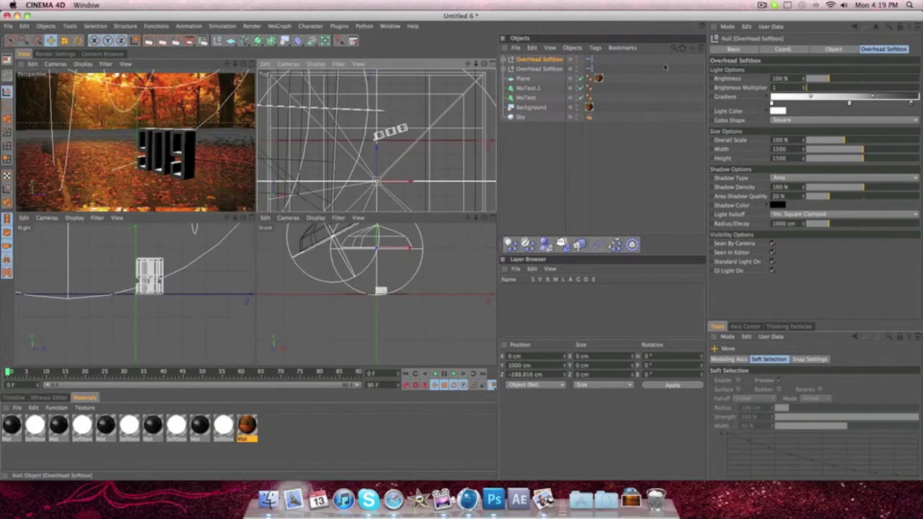
Set the second softbox's brightness to 98% and render the perspective view
{"action": "left_click_drag", "start_coordinate": [805, 79], "coordinate": [805, 80]}
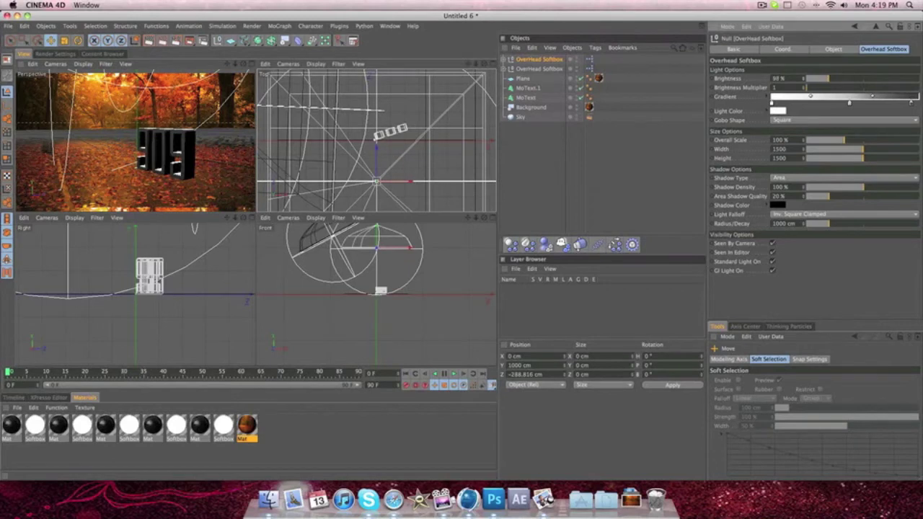
{"action": "left_click", "coordinate": [250, 64]}
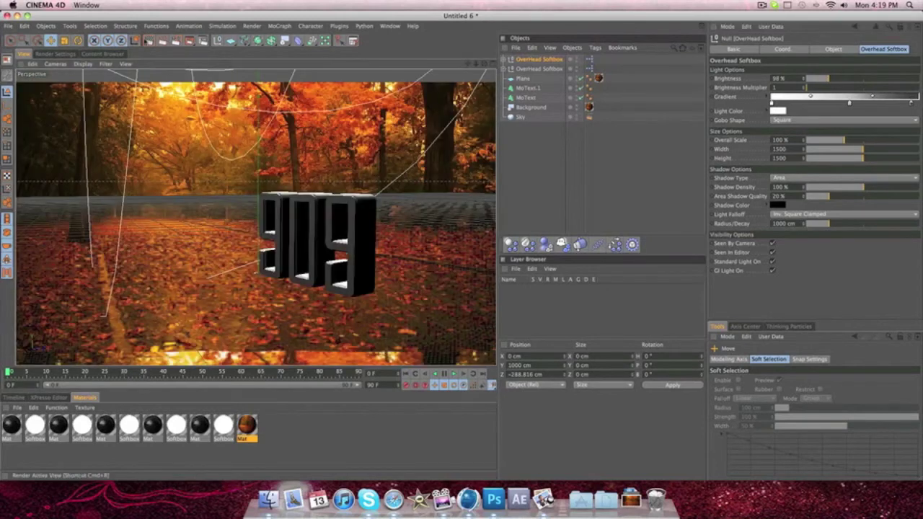
{"action": "left_click", "coordinate": [148, 41]}
Create a new default material for the scene
{"action": "left_click", "coordinate": [286, 40]}
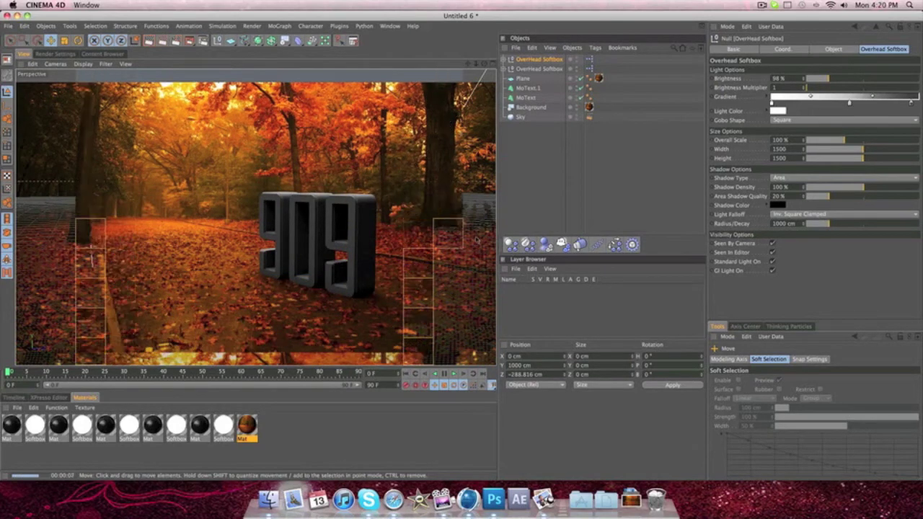
{"action": "left_click", "coordinate": [286, 443]}
{"action": "double_click", "coordinate": [286, 442]}
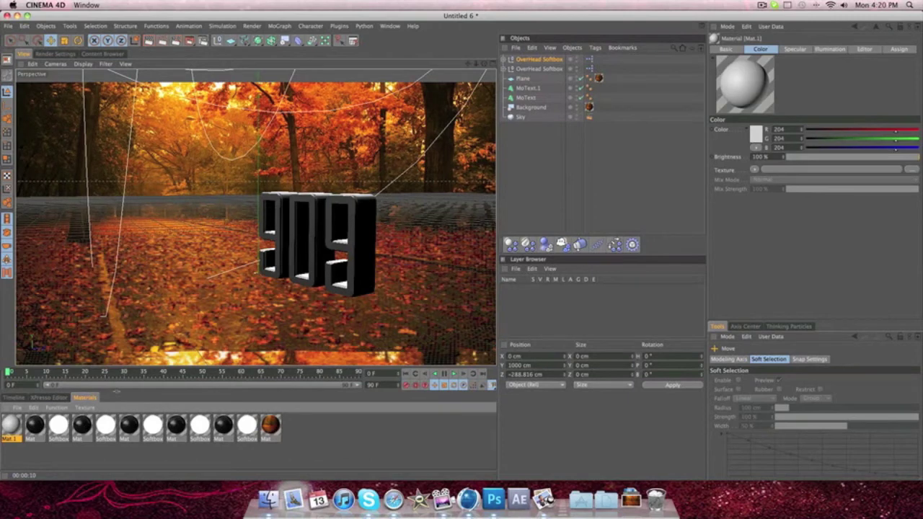
Set the Mat.1 material's color to dark red with RGB values 150, 0, 0
{"action": "double_click", "coordinate": [11, 425]}
{"action": "left_click", "coordinate": [173, 167]}
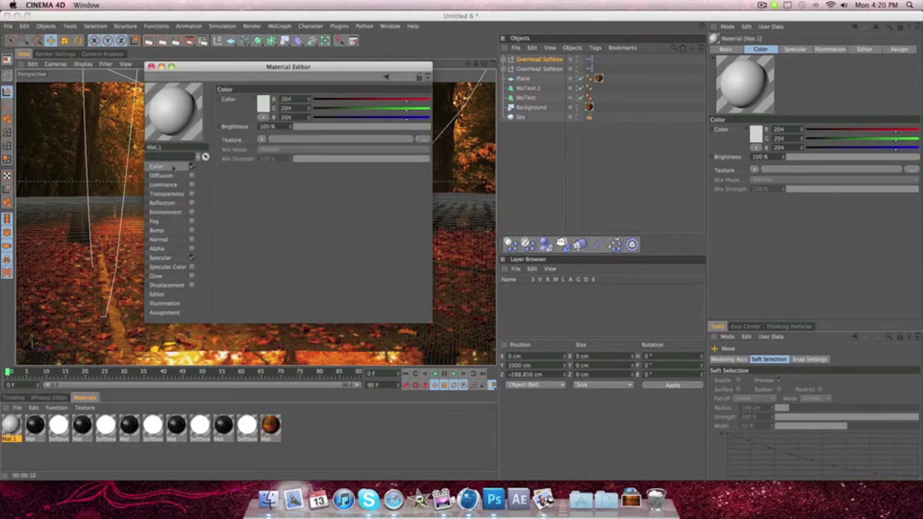
{"action": "left_click", "coordinate": [264, 109]}
{"action": "left_click_drag", "start_coordinate": [263, 116], "coordinate": [338, 81]}
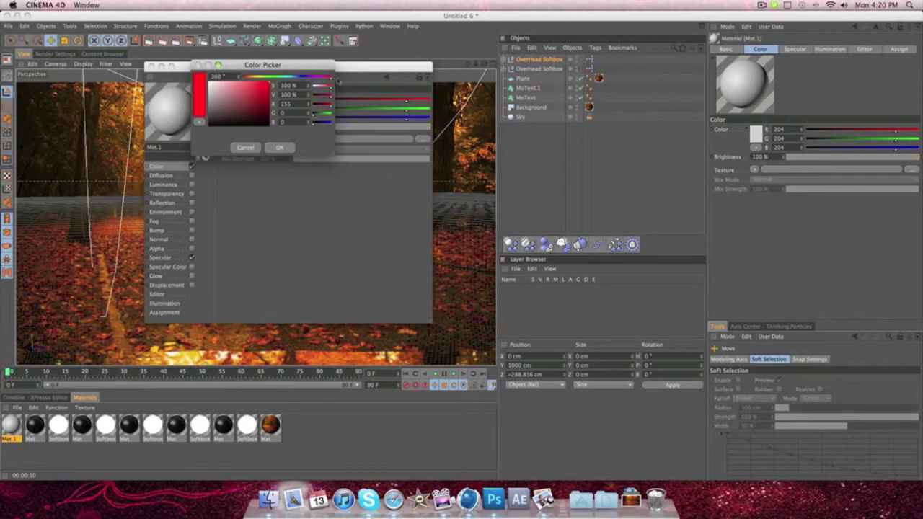
{"action": "left_click_drag", "start_coordinate": [270, 106], "coordinate": [271, 102]}
{"action": "left_click", "coordinate": [280, 148]}
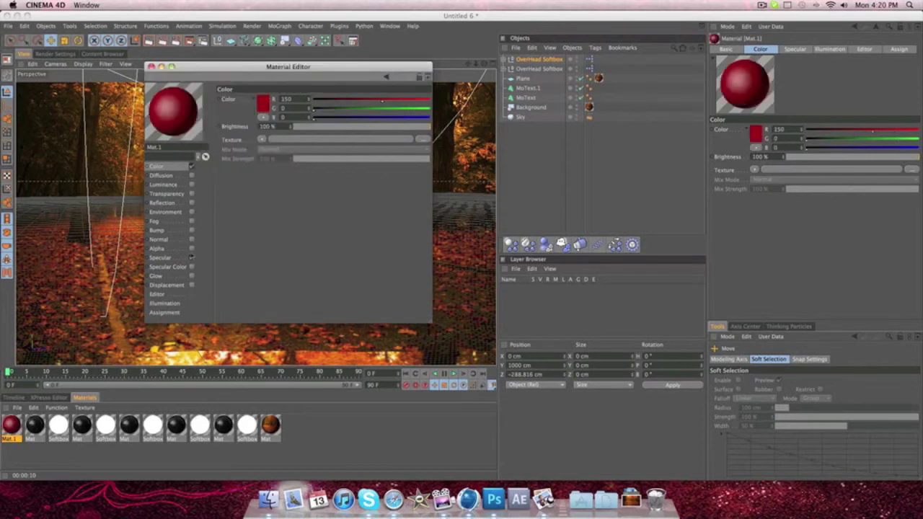
Enable reflection on Mat.1 with 48% brightness and 5% blurriness, and apply the material to the MoText object
{"action": "left_click", "coordinate": [192, 203]}
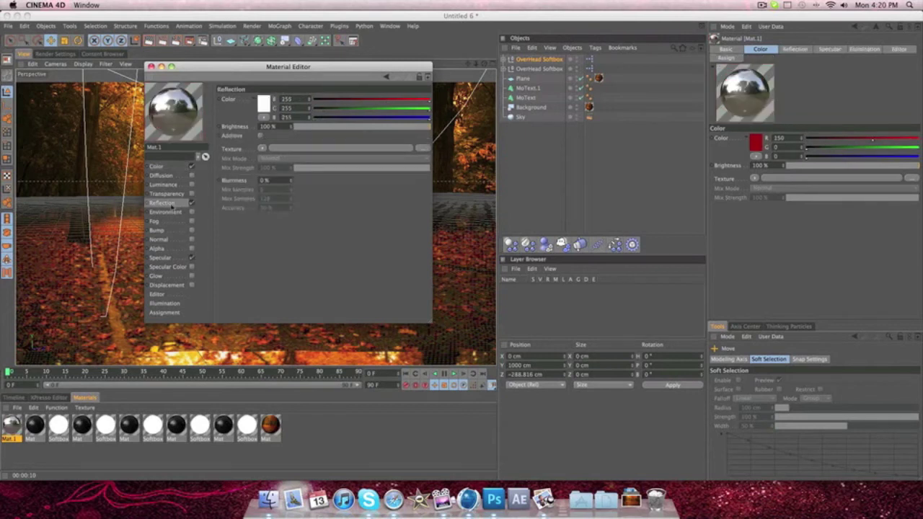
{"action": "left_click_drag", "start_coordinate": [291, 126], "coordinate": [292, 127]}
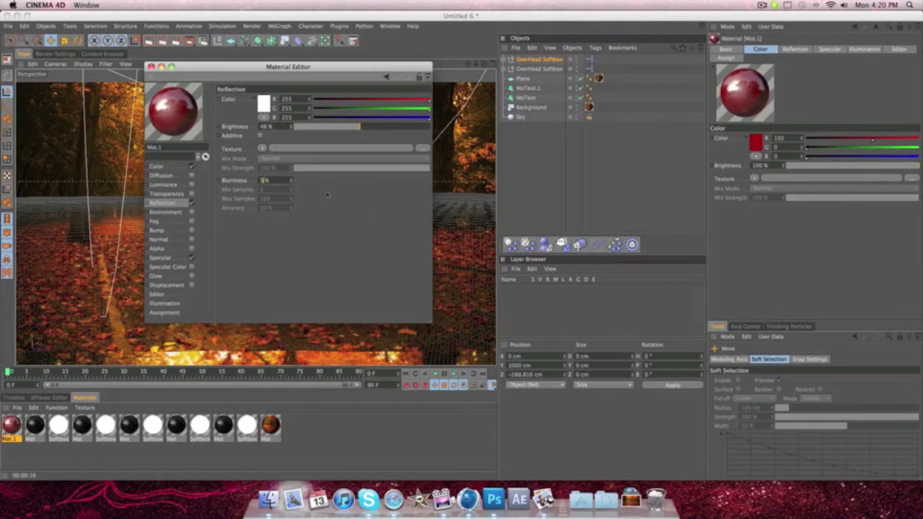
{"action": "key", "text": "Return"}
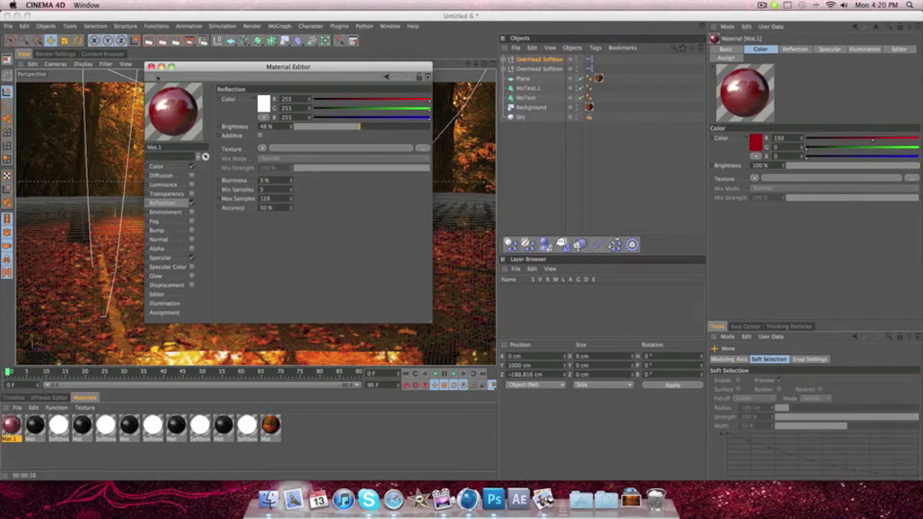
{"action": "left_click", "coordinate": [150, 67]}
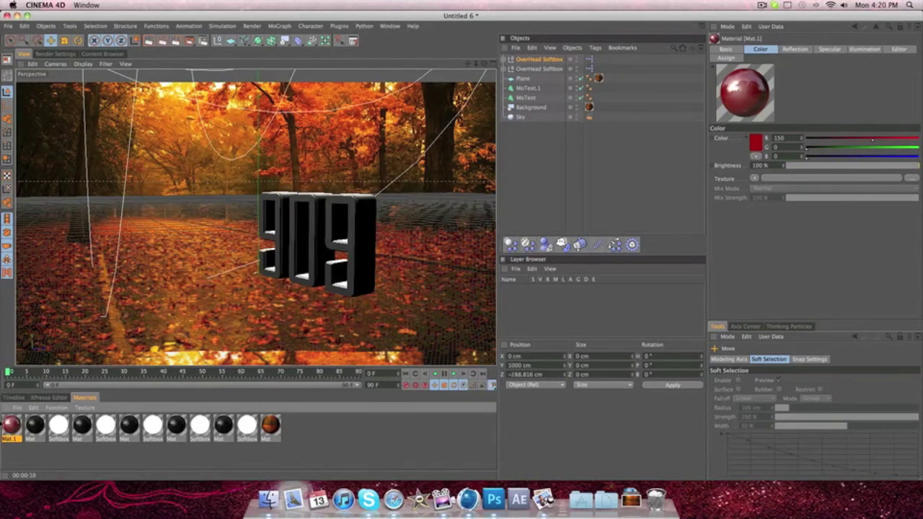
{"action": "left_click_drag", "start_coordinate": [47, 399], "coordinate": [293, 243]}
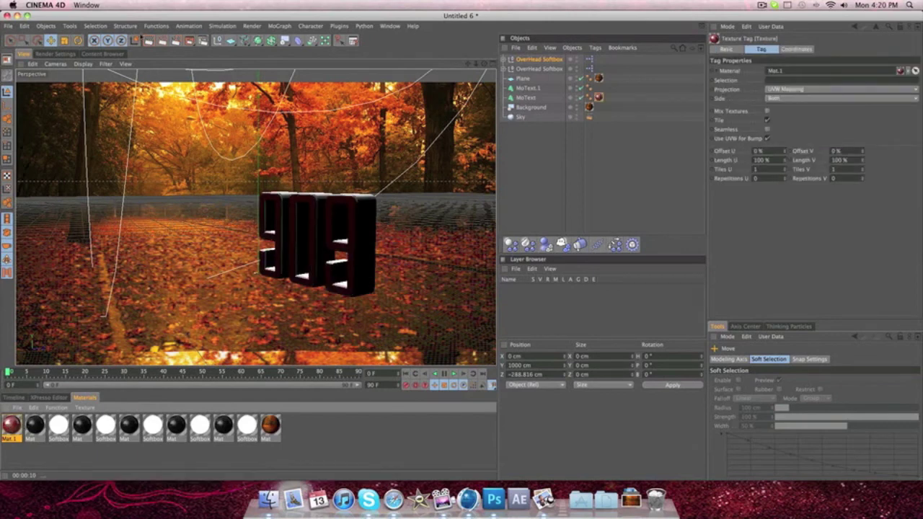
Create a second new material and set its color to very dark red with RGB values 49, 0, 0
{"action": "left_click", "coordinate": [292, 428]}
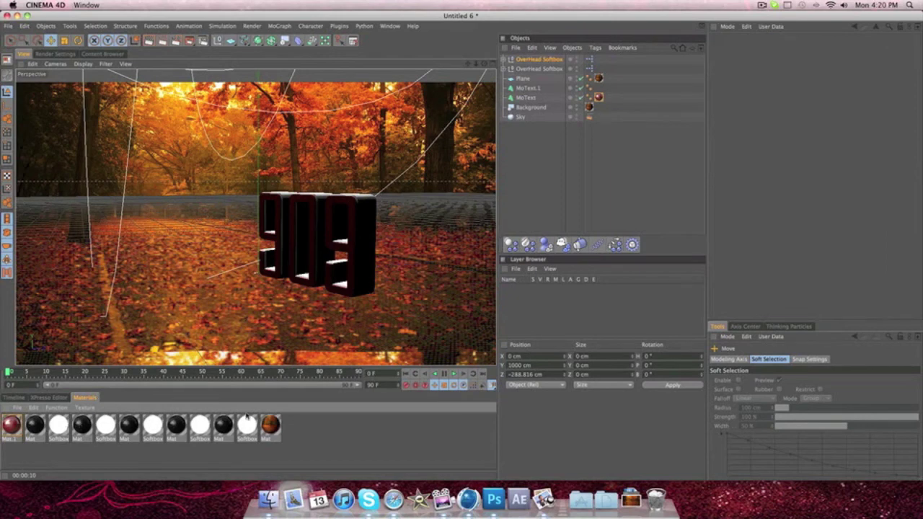
{"action": "double_click", "coordinate": [298, 445]}
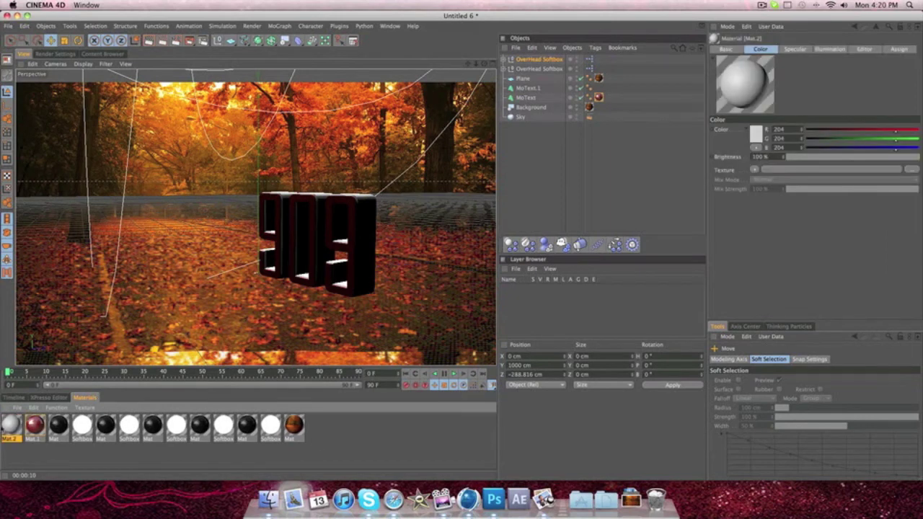
{"action": "double_click", "coordinate": [11, 426]}
{"action": "left_click", "coordinate": [172, 166]}
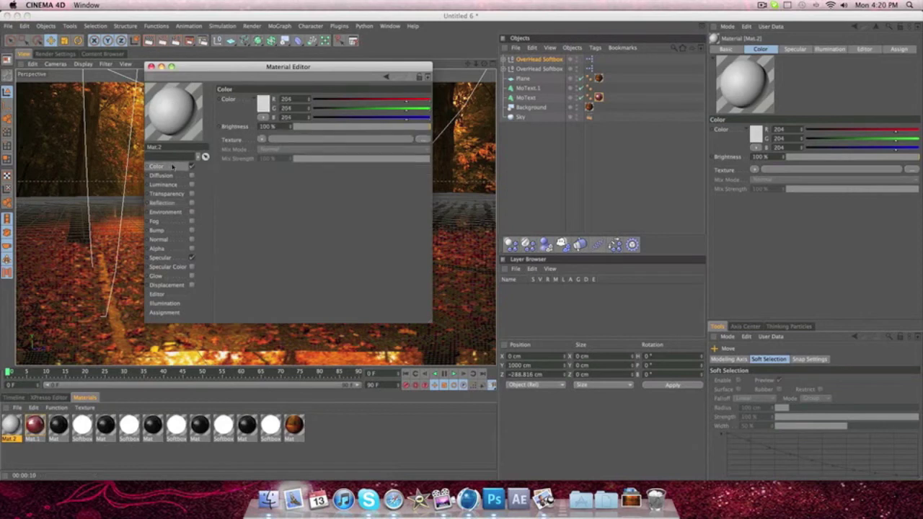
{"action": "left_click", "coordinate": [265, 106]}
{"action": "left_click_drag", "start_coordinate": [267, 109], "coordinate": [286, 118]}
{"action": "left_click", "coordinate": [282, 145]}
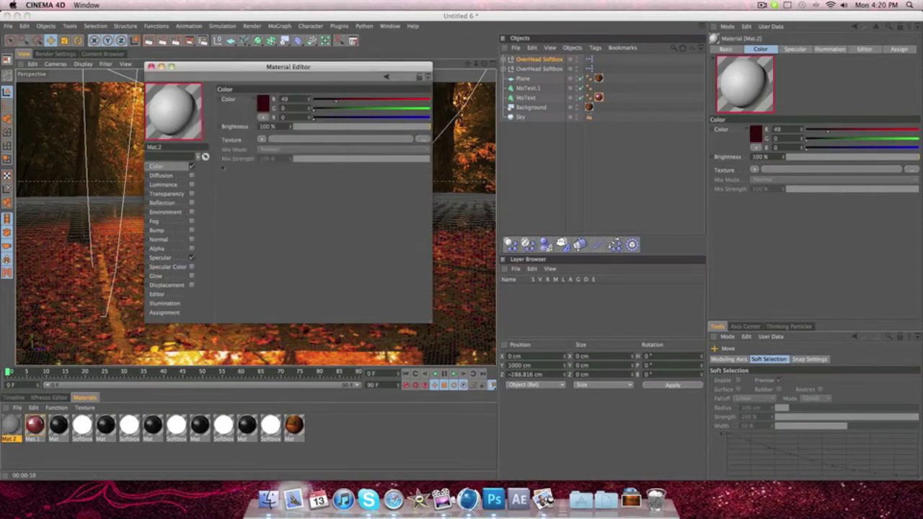
Enable reflection on Mat.2 with 54% brightness and 5% blurriness, apply it to MoText.1, and render the perspective view
{"action": "left_click", "coordinate": [192, 203]}
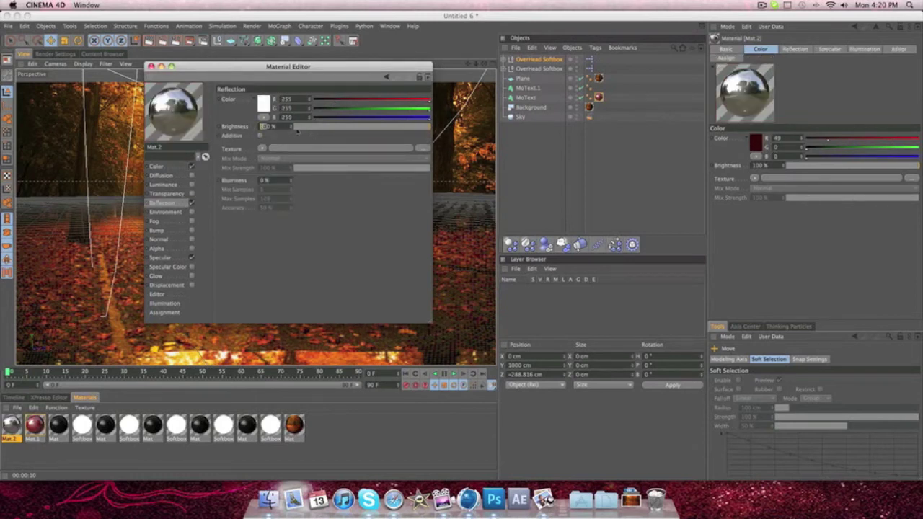
{"action": "left_click_drag", "start_coordinate": [292, 128], "coordinate": [291, 155]}
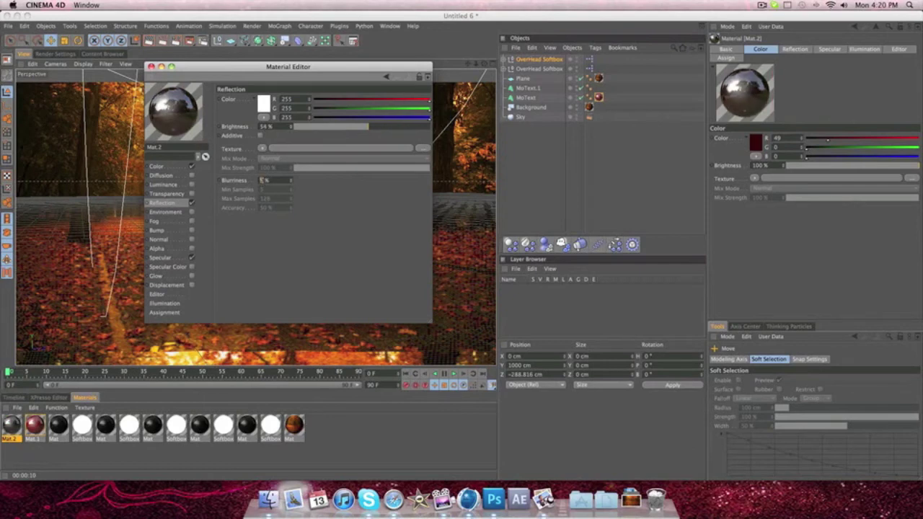
{"action": "key", "text": "Return"}
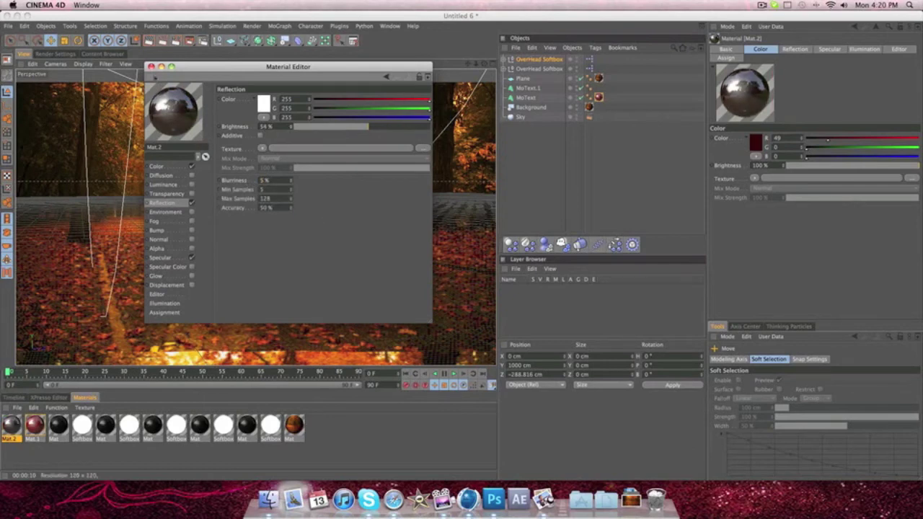
{"action": "left_click", "coordinate": [151, 66]}
{"action": "left_click_drag", "start_coordinate": [11, 424], "coordinate": [364, 227]}
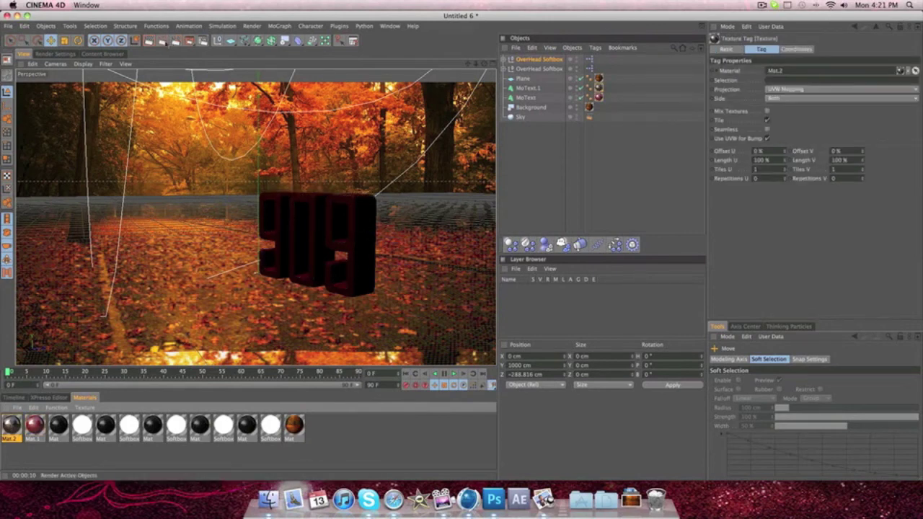
{"action": "left_click", "coordinate": [149, 41]}
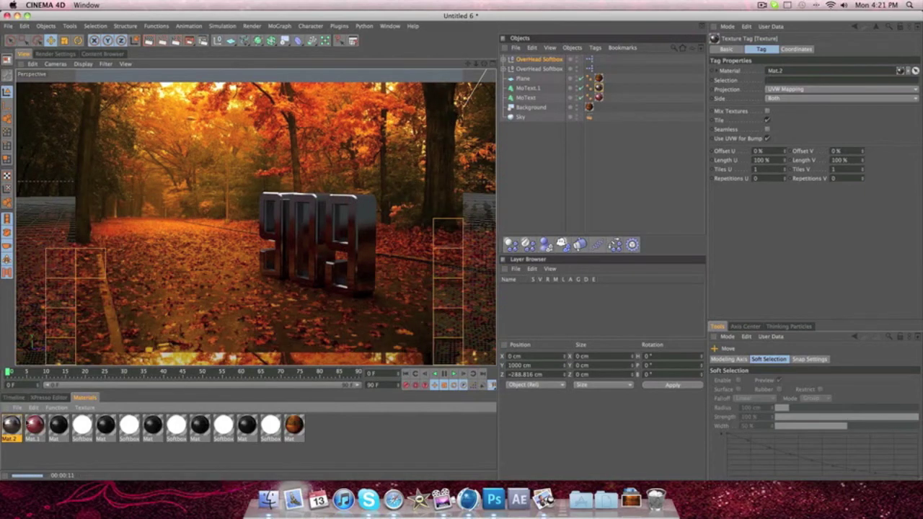
Set the reflection brightness of the red Mat.1 material to 20%
{"action": "double_click", "coordinate": [34, 425]}
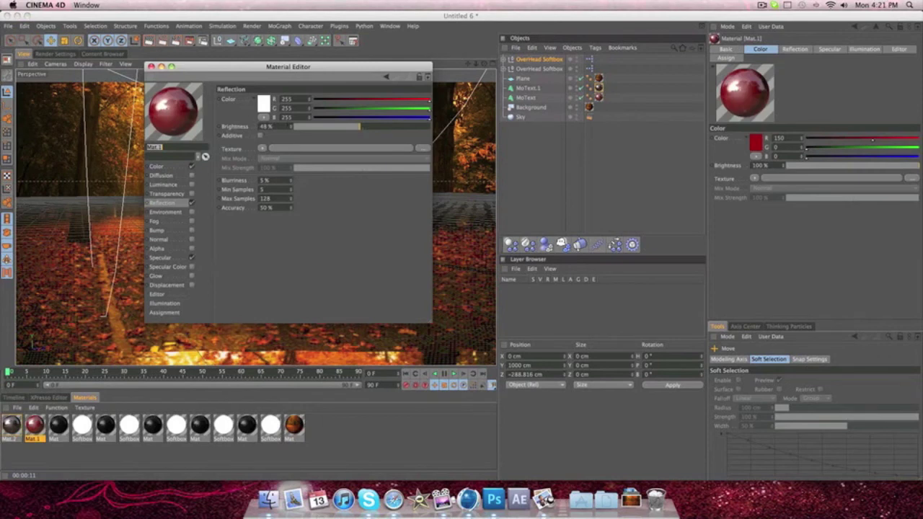
{"action": "left_click", "coordinate": [318, 127]}
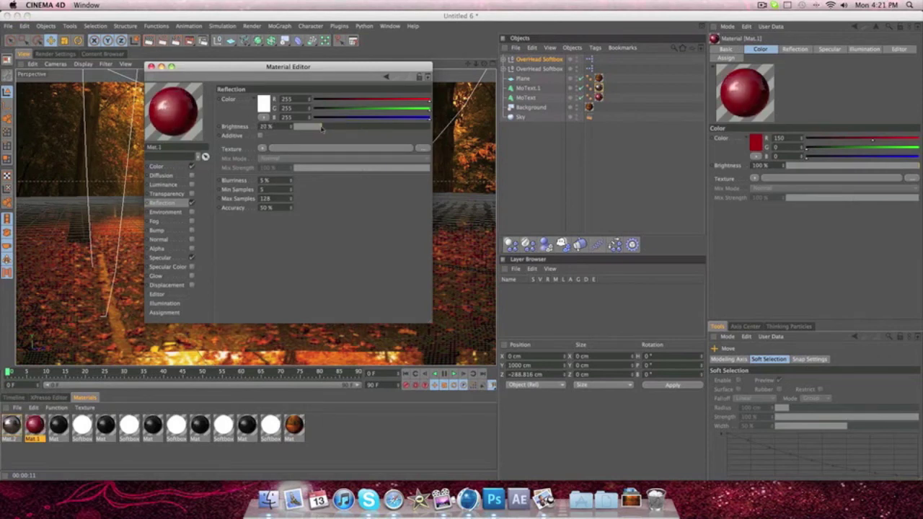
{"action": "left_click", "coordinate": [151, 67]}
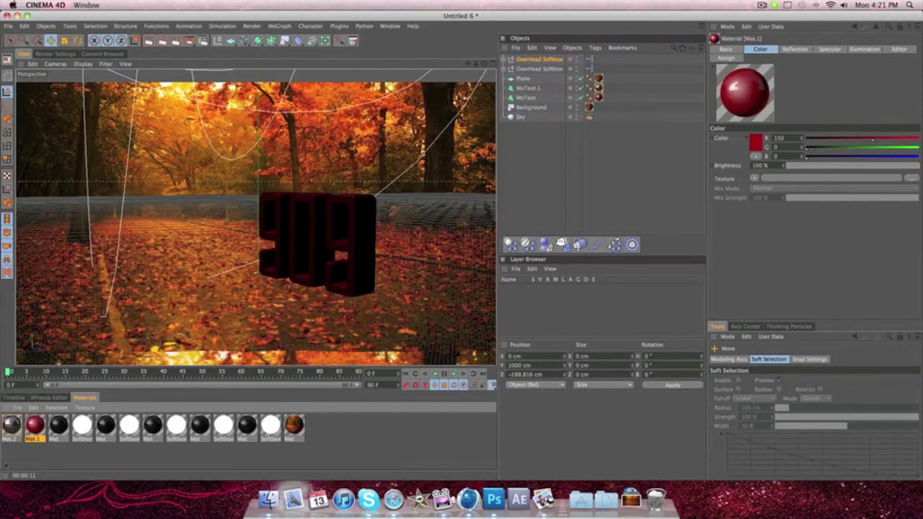
Set the reflection brightness of the dark Mat.2 material to 13% and render the perspective view
{"action": "double_click", "coordinate": [12, 425]}
{"action": "left_click", "coordinate": [310, 127]}
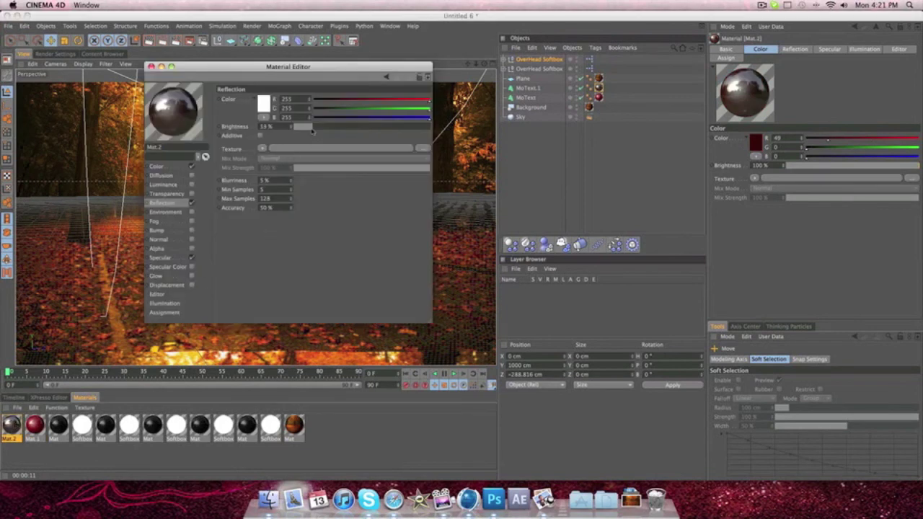
{"action": "left_click", "coordinate": [151, 66]}
{"action": "left_click", "coordinate": [150, 43]}
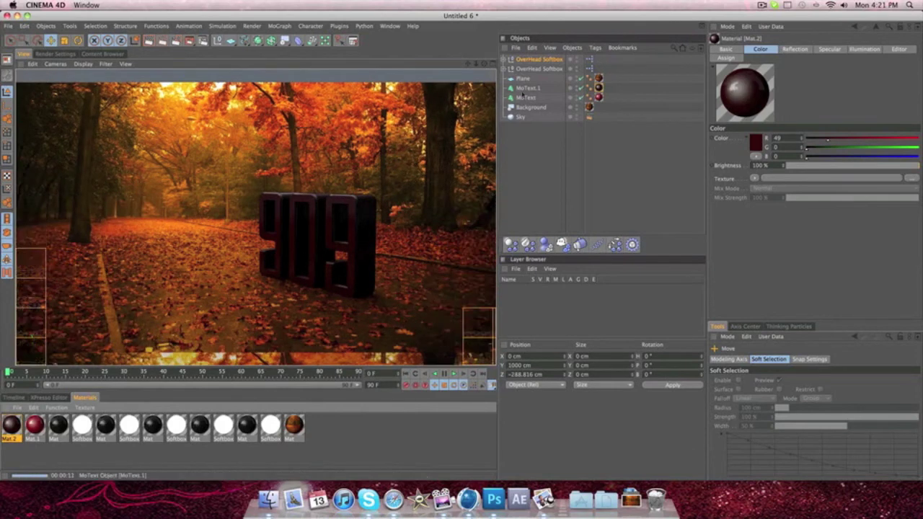
Rotate both text objects to a heading of about 88°, move them to about X 100 cm, Z -142 cm, and render the view
{"action": "left_click_drag", "start_coordinate": [550, 90], "coordinate": [533, 97]}
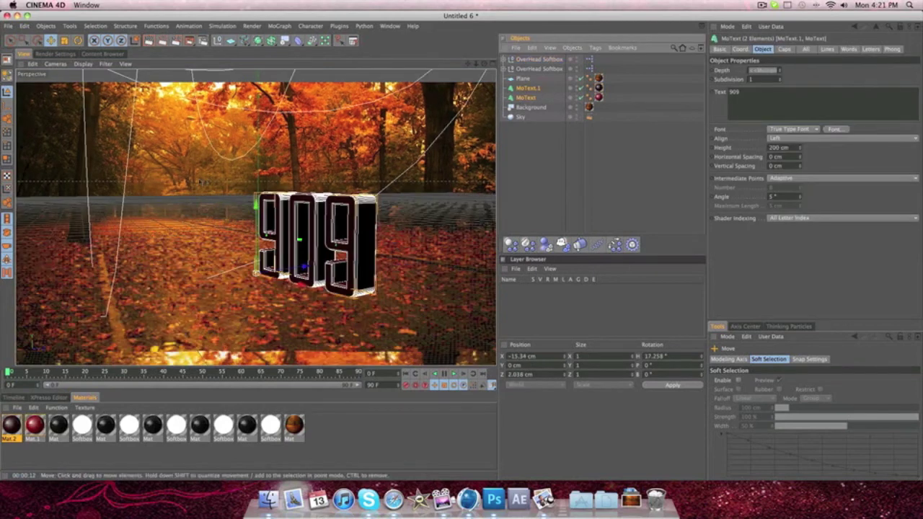
{"action": "left_click", "coordinate": [80, 41]}
{"action": "left_click_drag", "start_coordinate": [260, 280], "coordinate": [313, 284]}
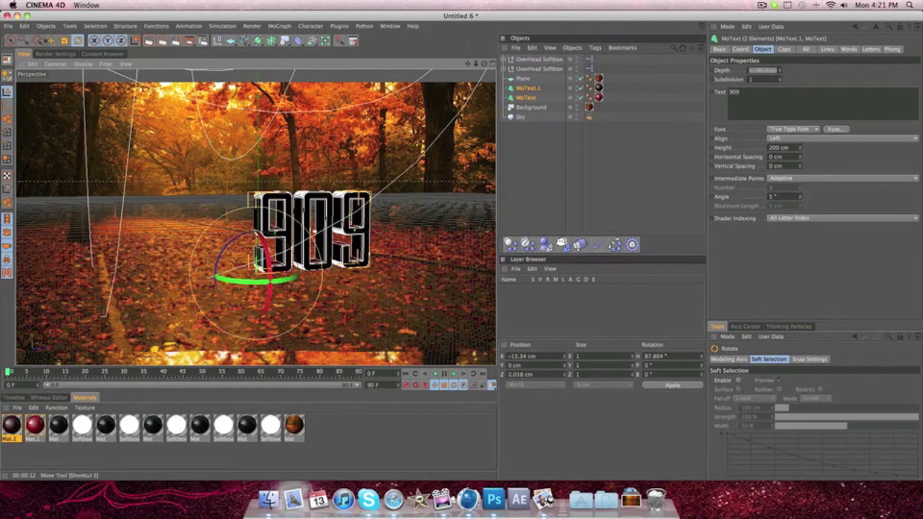
{"action": "left_click", "coordinate": [37, 41]}
{"action": "left_click_drag", "start_coordinate": [315, 232], "coordinate": [266, 241]}
{"action": "left_click", "coordinate": [149, 41]}
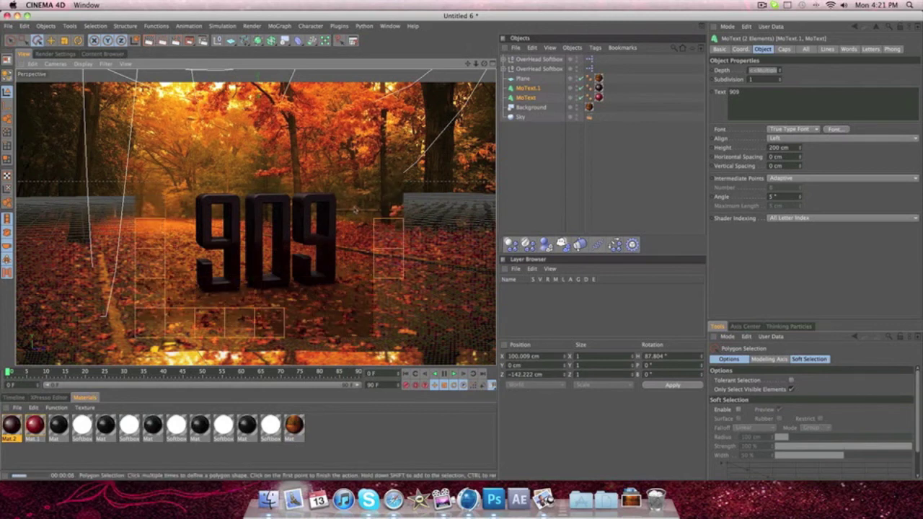
Move the 98% brightness softbox to about X 911 cm, bank it about 27.5° toward the text, and return to the perspective view
{"action": "left_click", "coordinate": [520, 68]}
{"action": "left_click", "coordinate": [493, 64]}
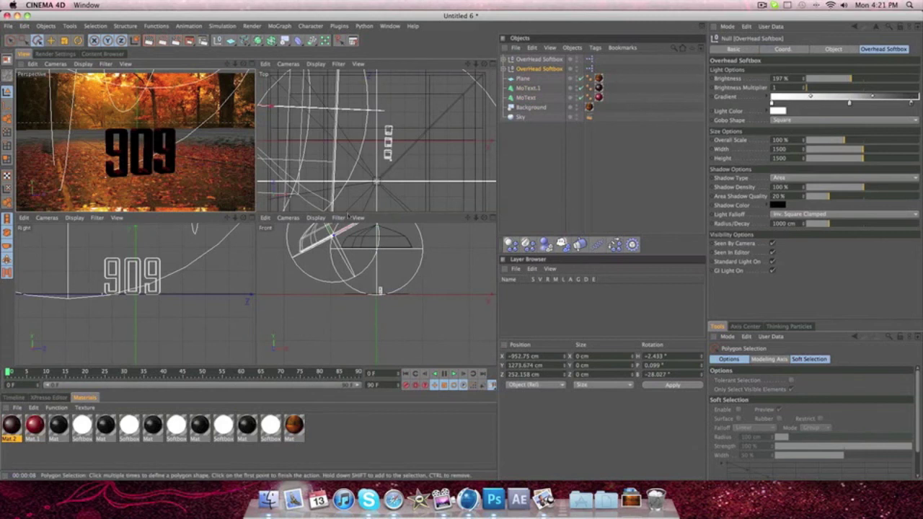
{"action": "left_click", "coordinate": [426, 121]}
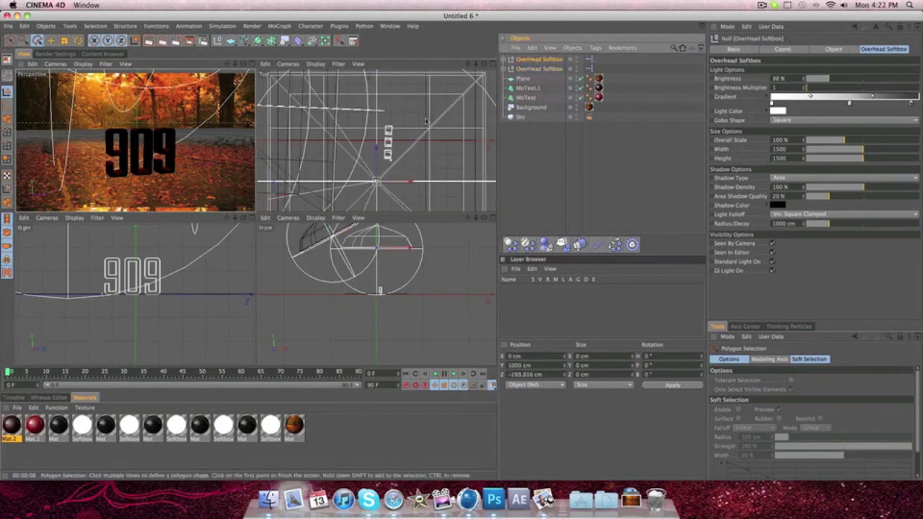
{"action": "left_click_drag", "start_coordinate": [403, 181], "coordinate": [501, 185]}
{"action": "key", "text": "r"}
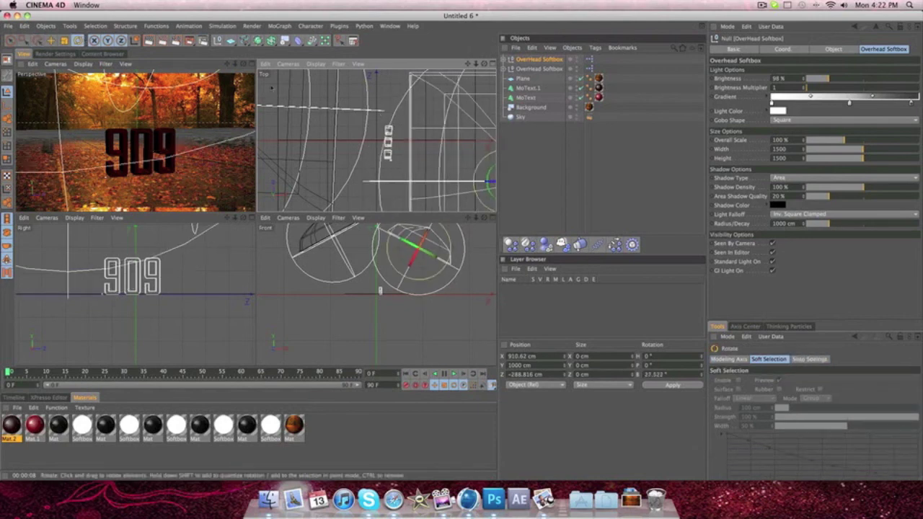
{"action": "key", "text": "F1"}
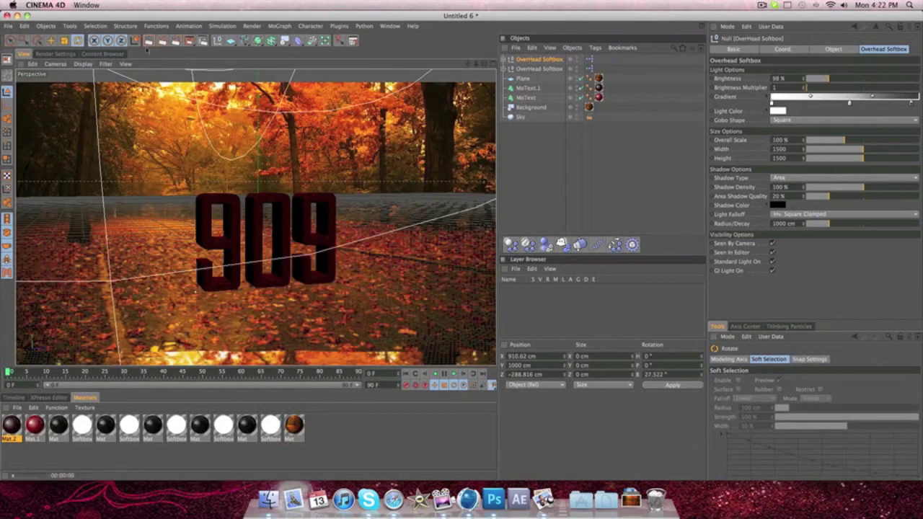